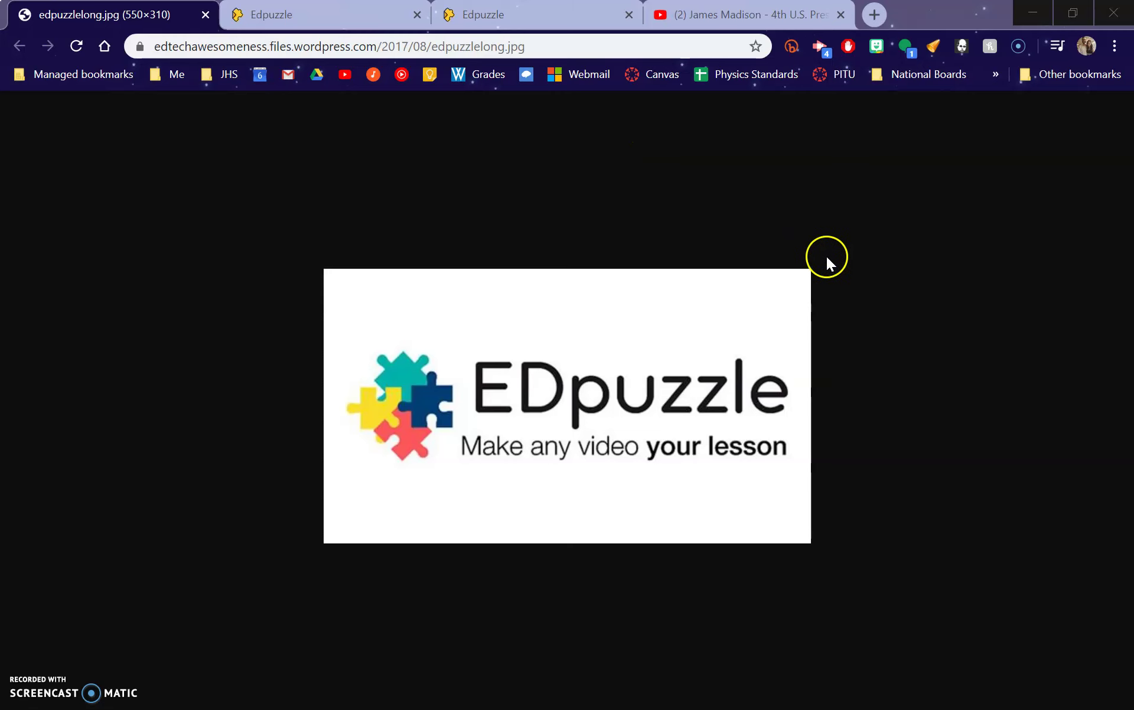
Open Henry M. Jackson High School's shared videos and look through its 16-teacher list
{"action": "left_click", "coordinate": [358, 15]}
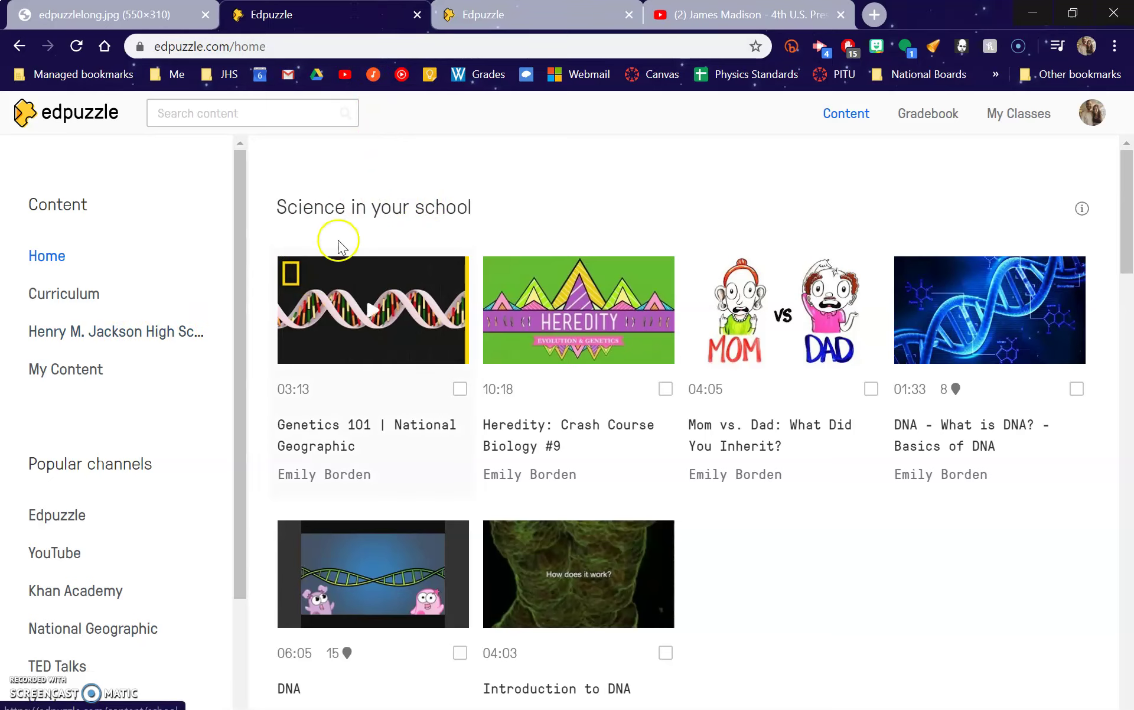
{"action": "left_click", "coordinate": [115, 337]}
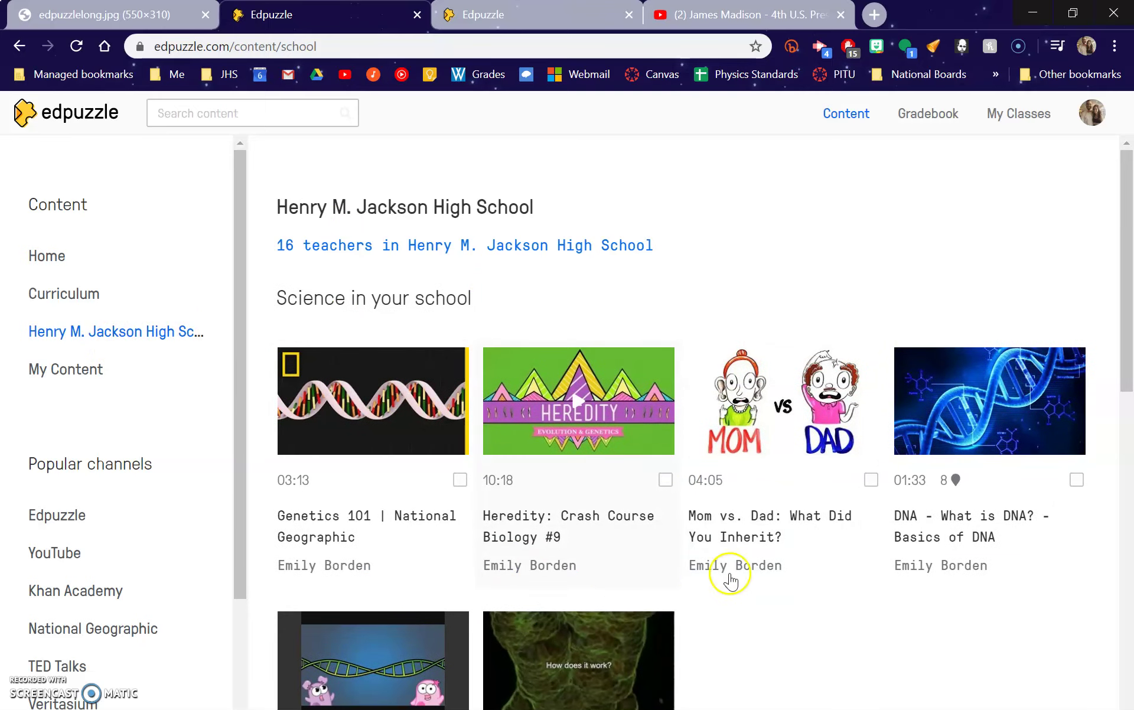
{"action": "left_click", "coordinate": [473, 247]}
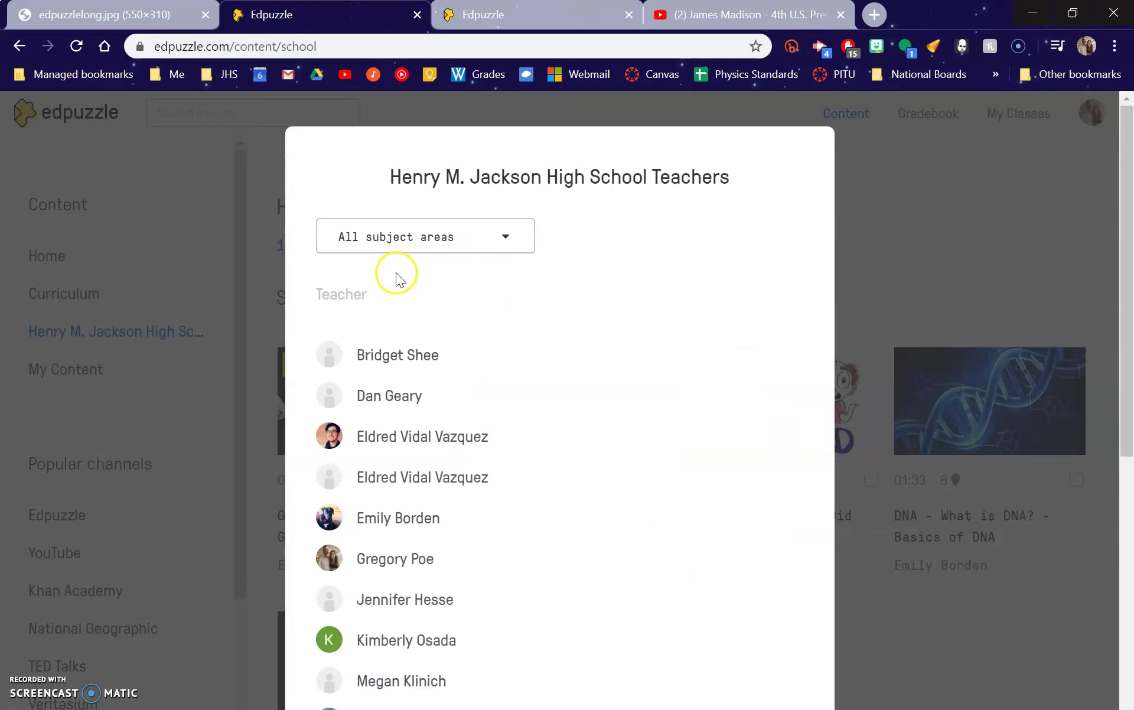
{"action": "scroll", "coordinate": [413, 307], "scroll_direction": "down", "scroll_amount": 1}
{"action": "scroll", "coordinate": [420, 306], "scroll_direction": "down", "scroll_amount": 6}
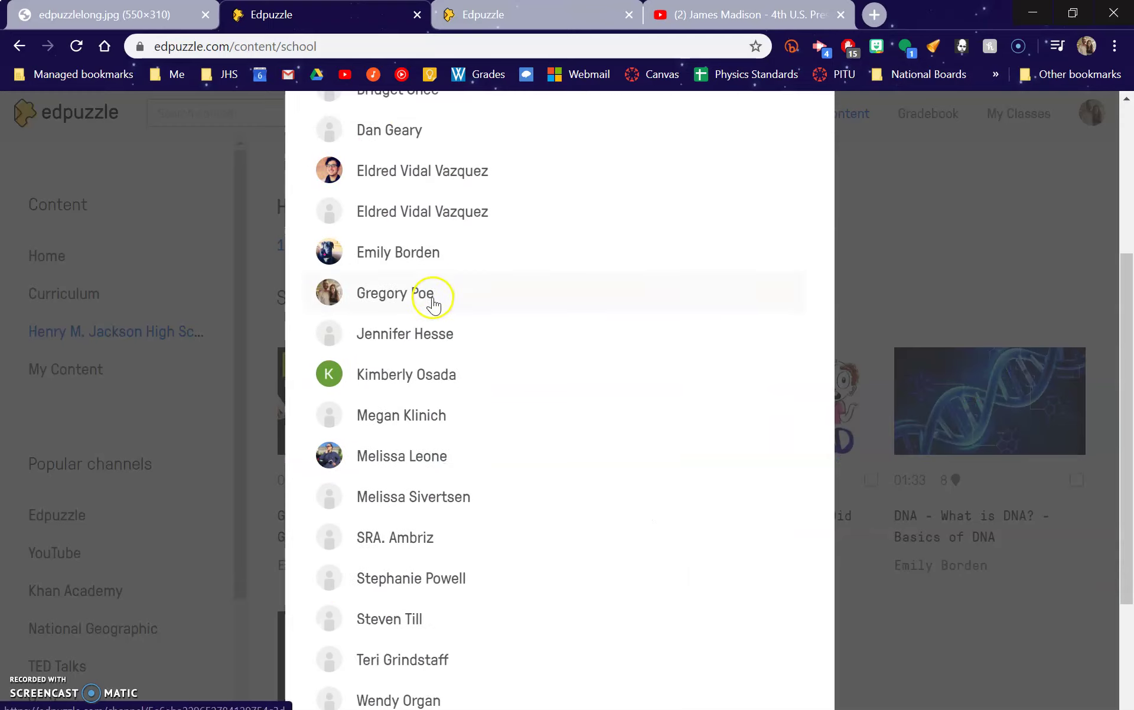
{"action": "scroll", "coordinate": [449, 392], "scroll_direction": "up", "scroll_amount": 3}
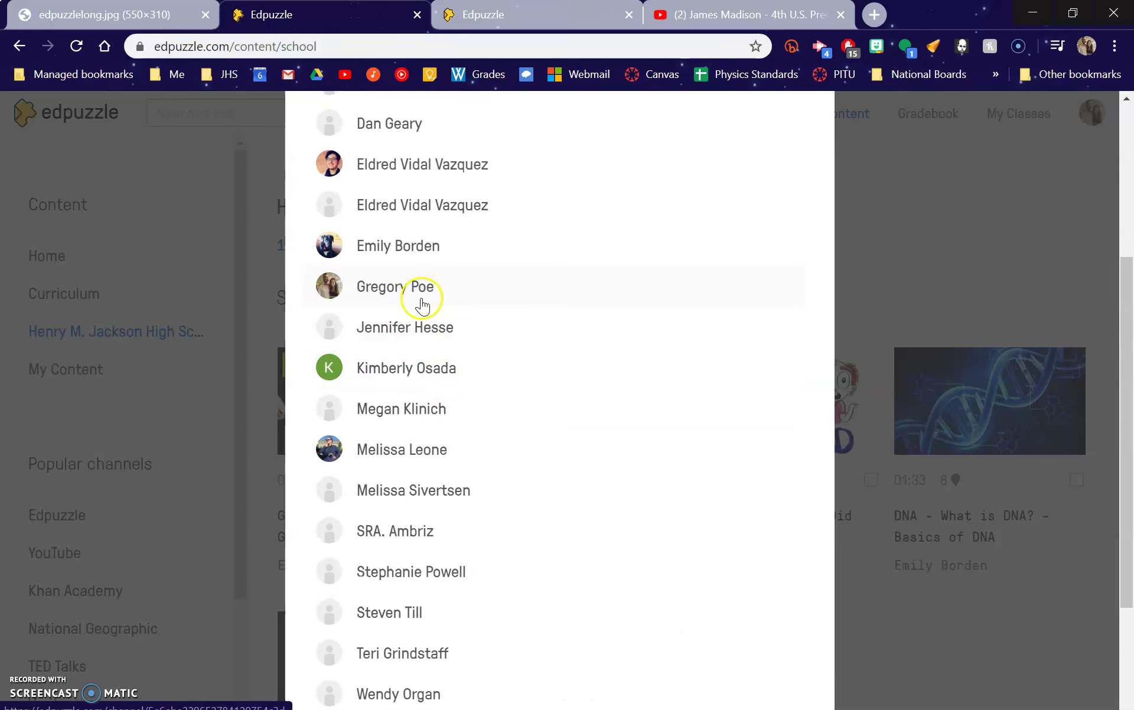
{"action": "left_click", "coordinate": [893, 243]}
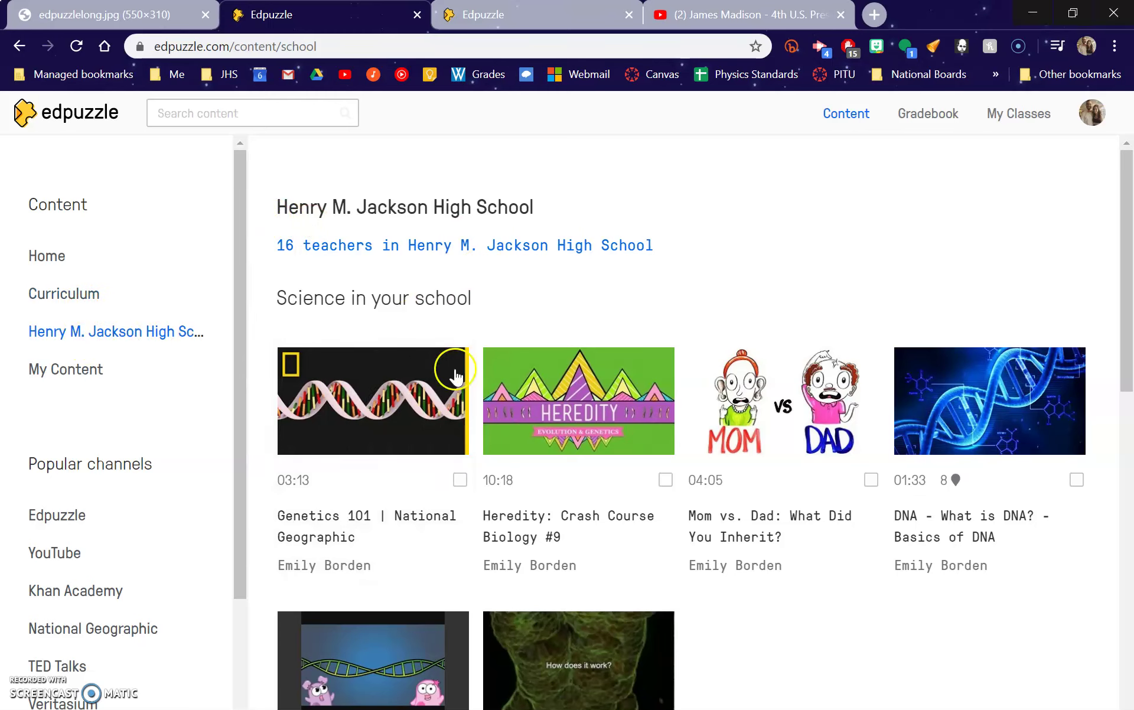
Open Edpuzzle's curated Curriculum collections for Elementary, Middle and High School
{"action": "scroll", "coordinate": [616, 555], "scroll_direction": "down", "scroll_amount": 3}
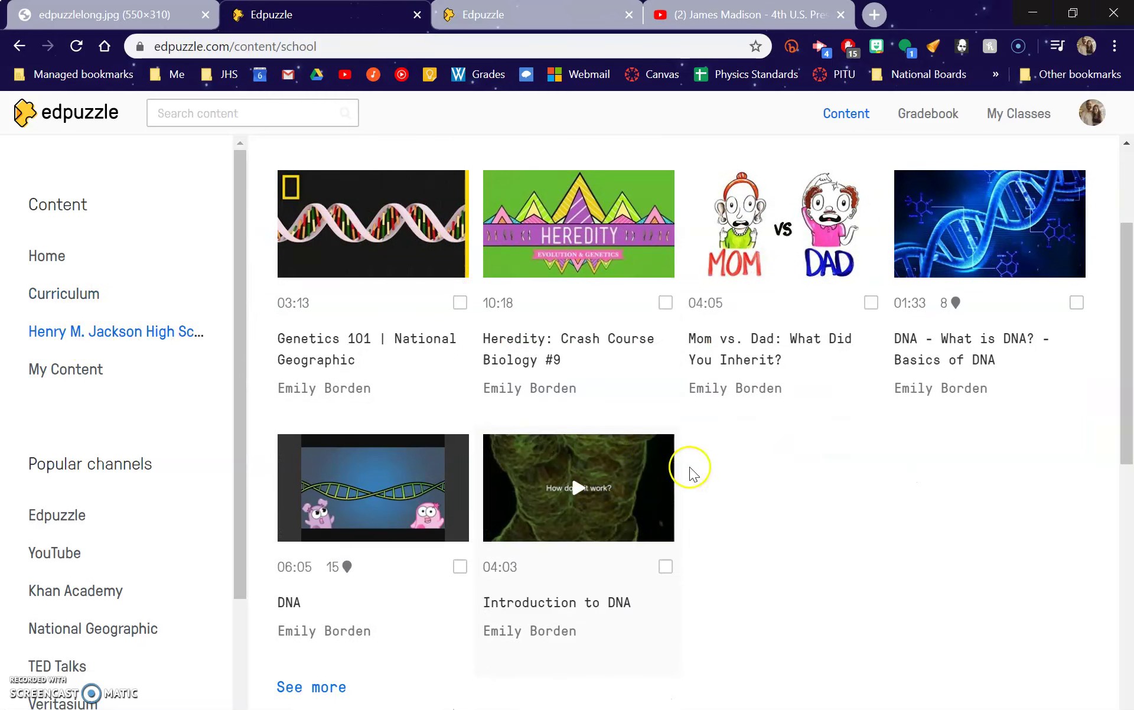
{"action": "scroll", "coordinate": [662, 470], "scroll_direction": "up", "scroll_amount": 3}
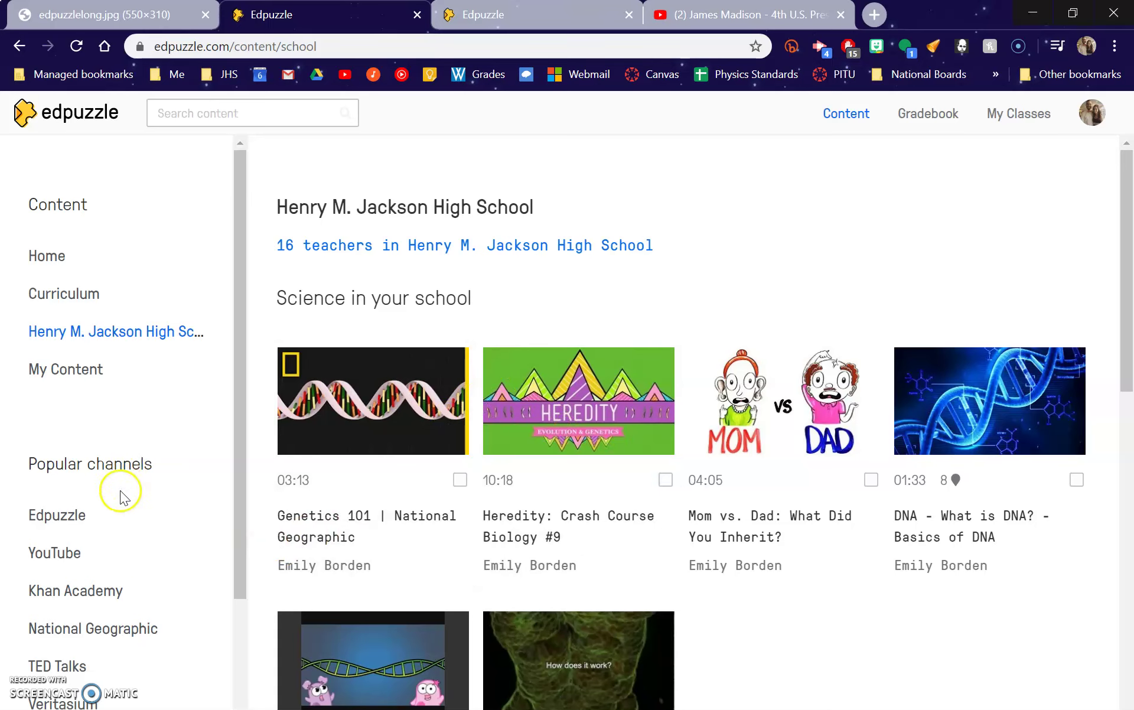
{"action": "left_click", "coordinate": [77, 294]}
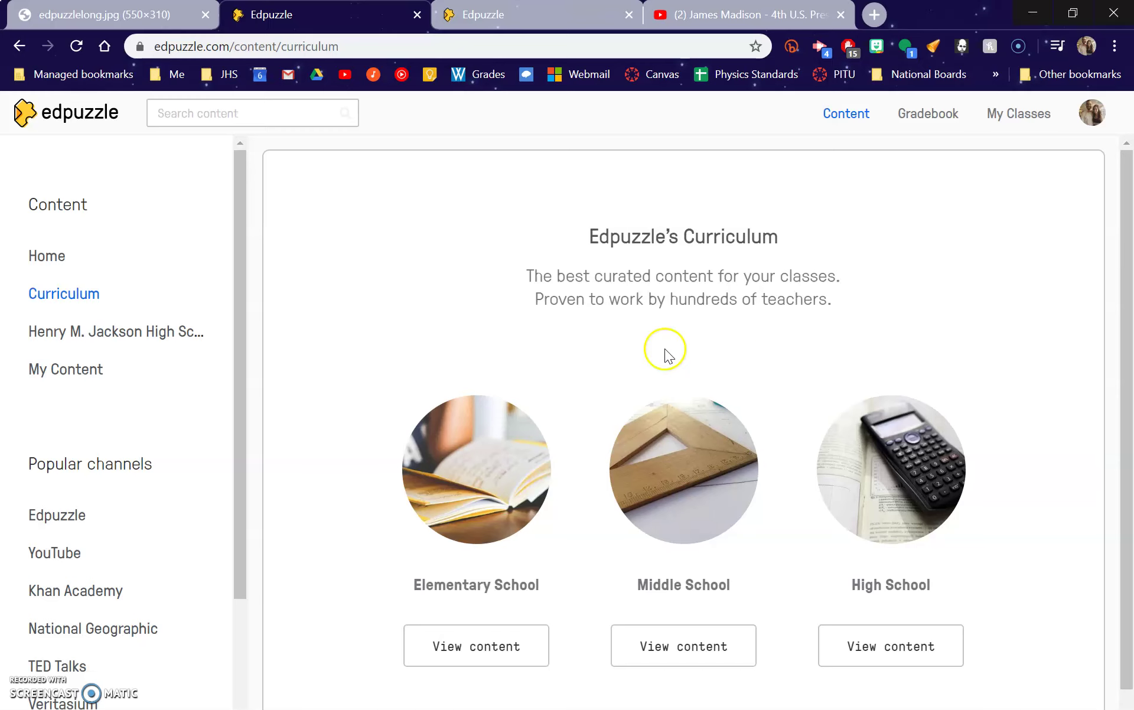
Open the 1st Period US History Class from Home and show its student list
{"action": "left_click", "coordinate": [49, 256]}
{"action": "left_click", "coordinate": [1009, 116]}
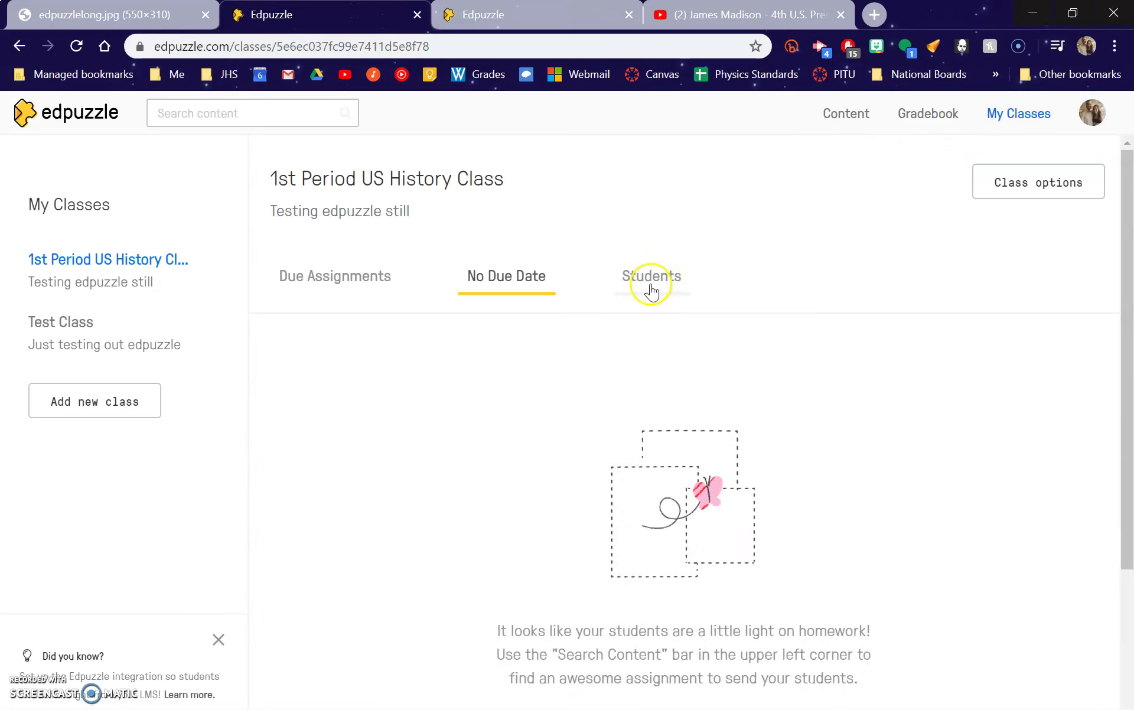
{"action": "left_click", "coordinate": [652, 287]}
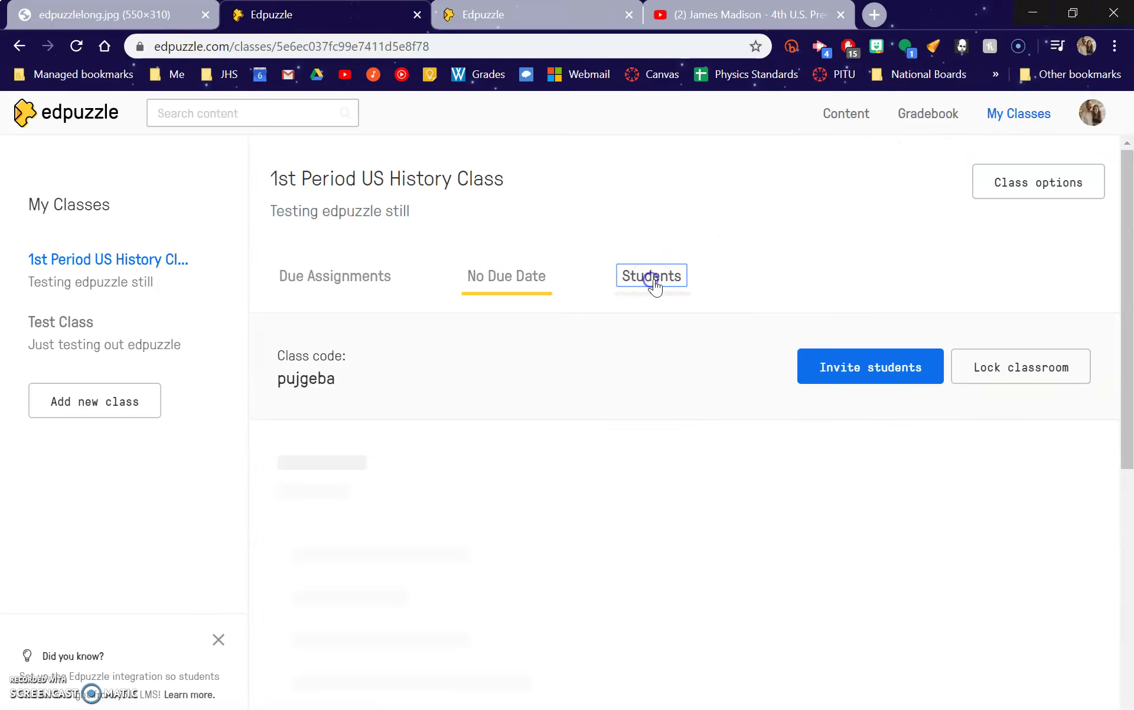
{"action": "left_click", "coordinate": [911, 363]}
Review the class join code in the invite instructions, then close them
{"action": "left_click", "coordinate": [754, 362]}
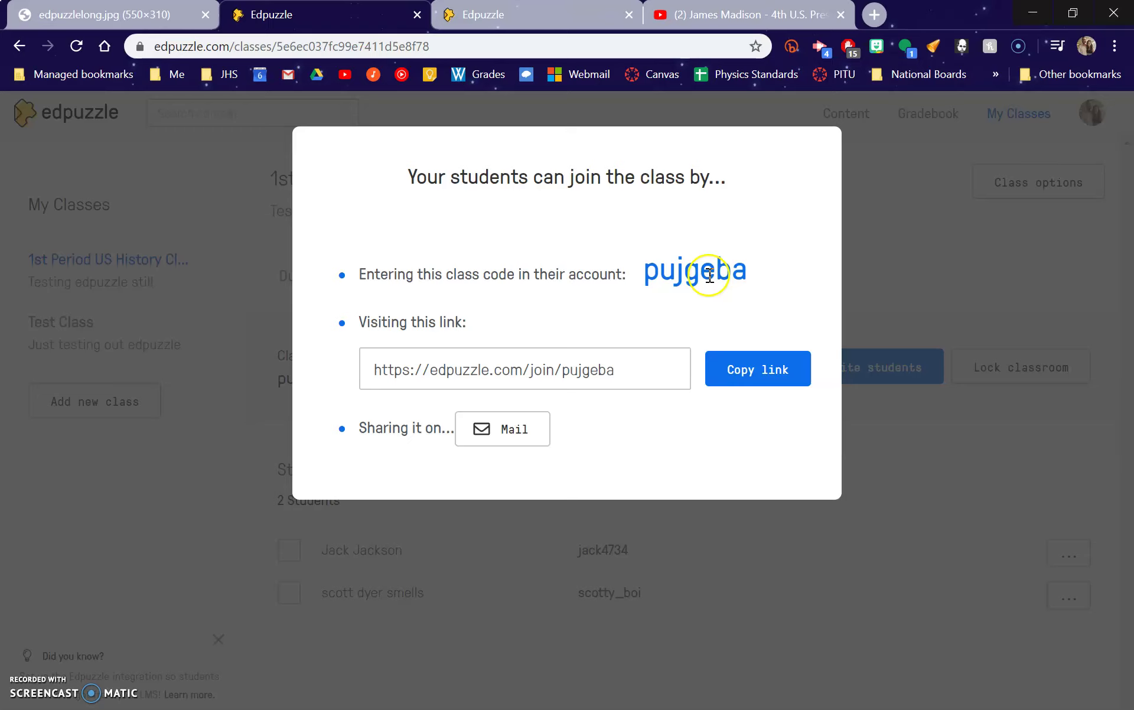
{"action": "left_click_drag", "start_coordinate": [745, 268], "coordinate": [650, 274]}
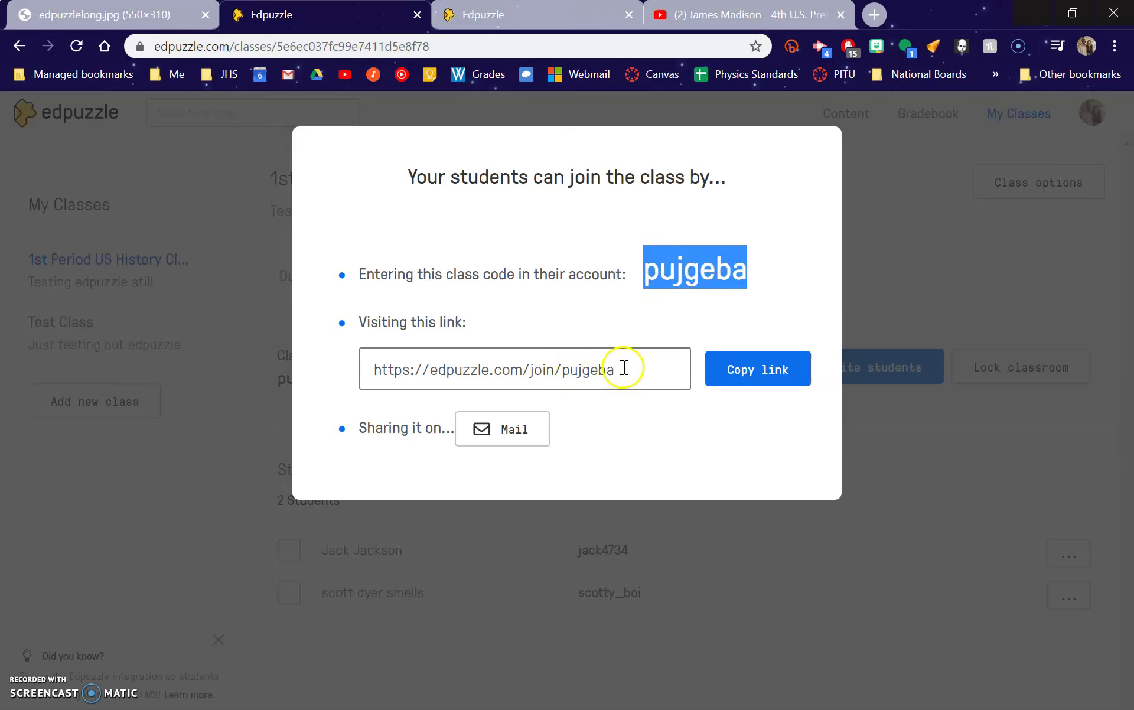
{"action": "left_click", "coordinate": [906, 272]}
{"action": "left_click", "coordinate": [880, 248]}
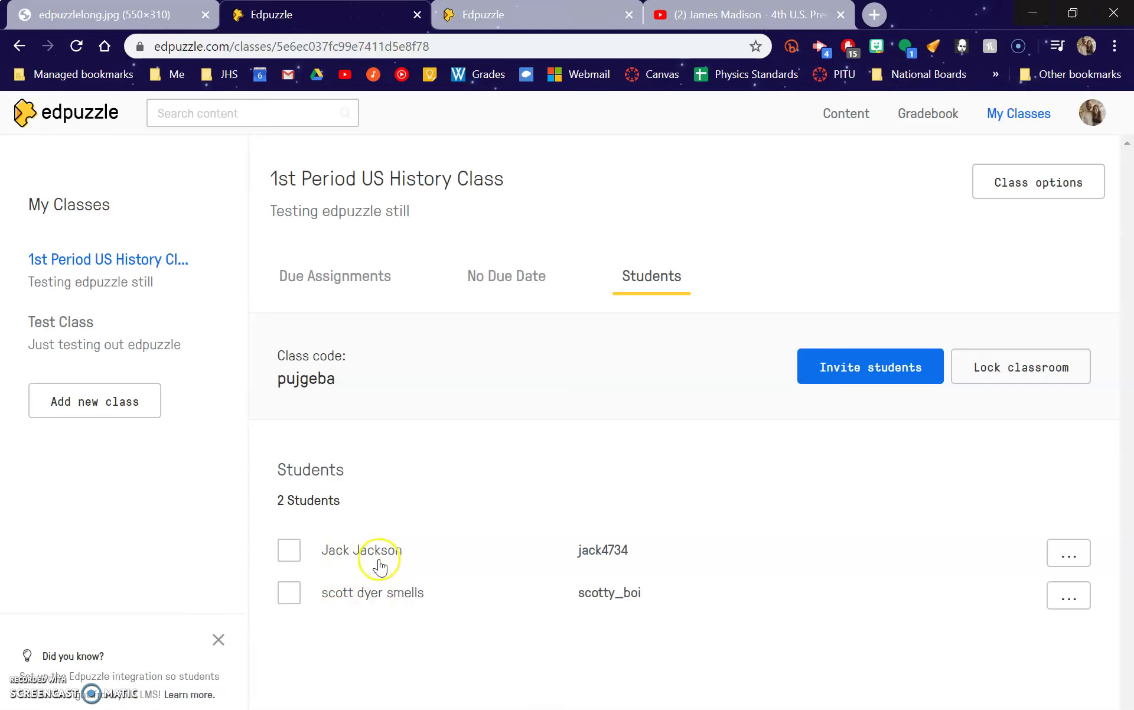
{"action": "left_click", "coordinate": [352, 278]}
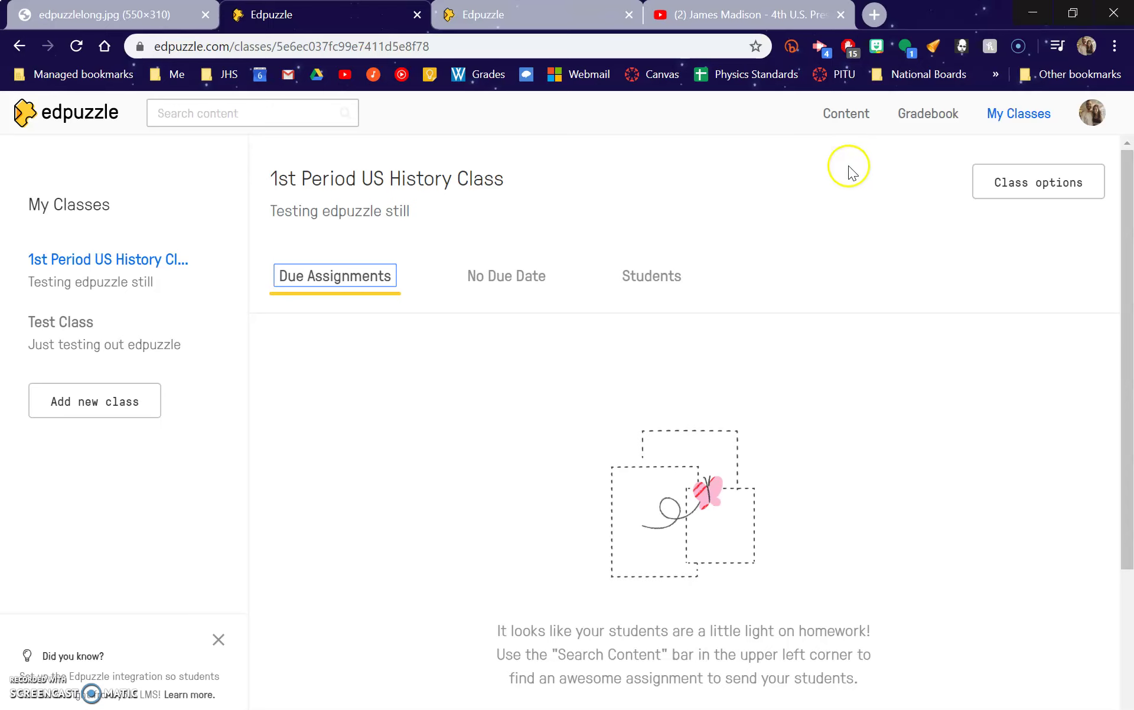
Confirm no due assignments, open My Content, then switch to the YouTube James Madison video
{"action": "left_click", "coordinate": [849, 117]}
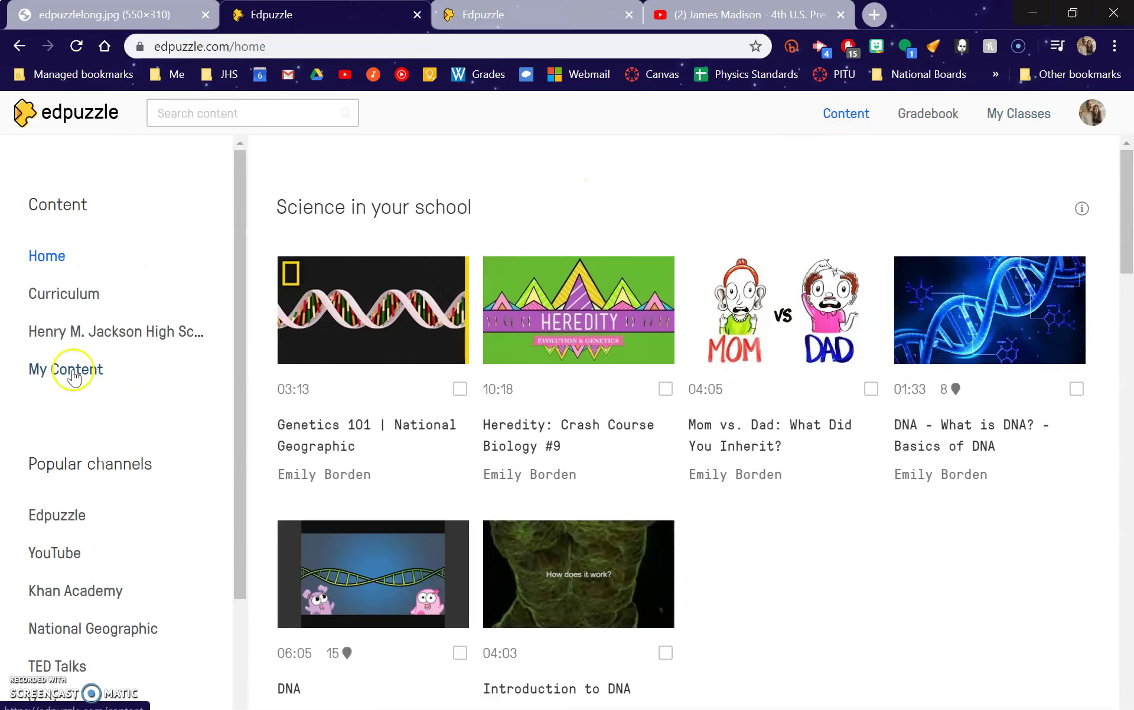
{"action": "left_click", "coordinate": [73, 377]}
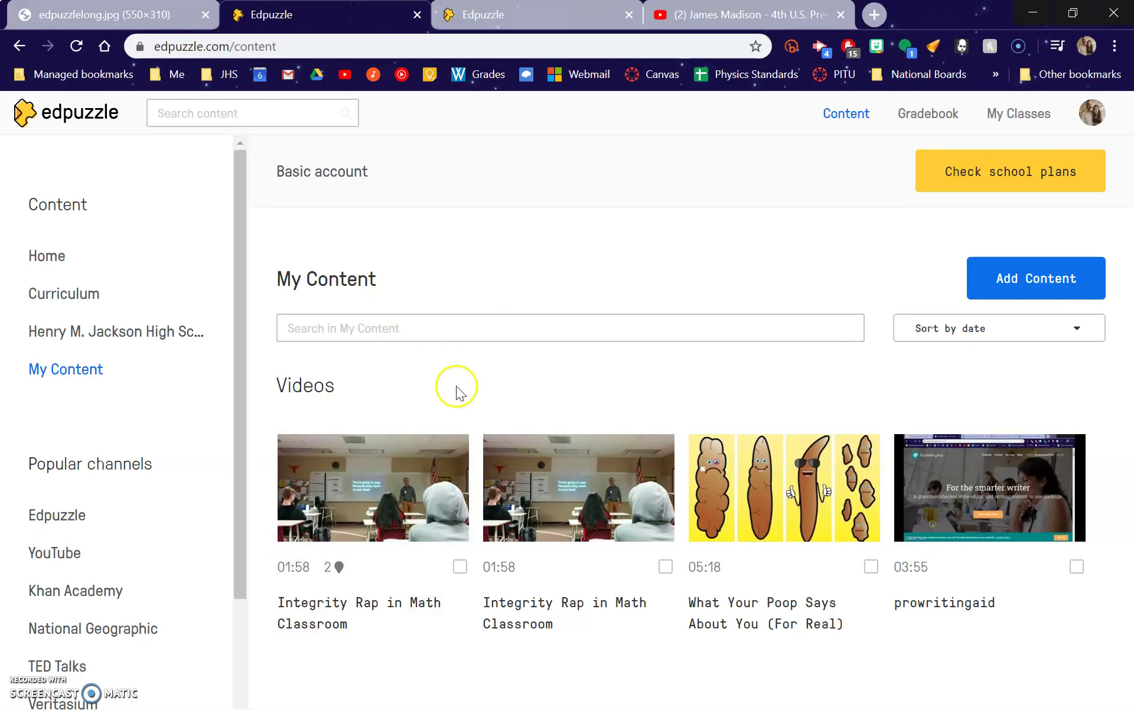
{"action": "left_click", "coordinate": [696, 15]}
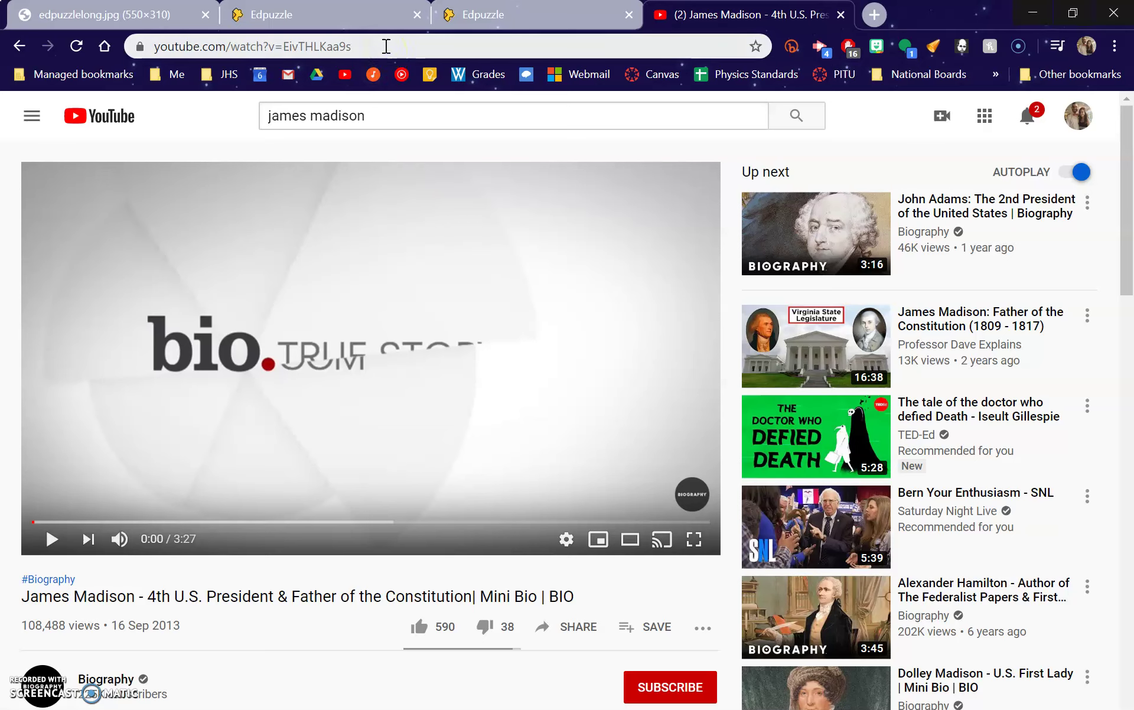
Copy the James Madison video's YouTube URL and paste it into Edpuzzle's content search
{"action": "left_click", "coordinate": [386, 46]}
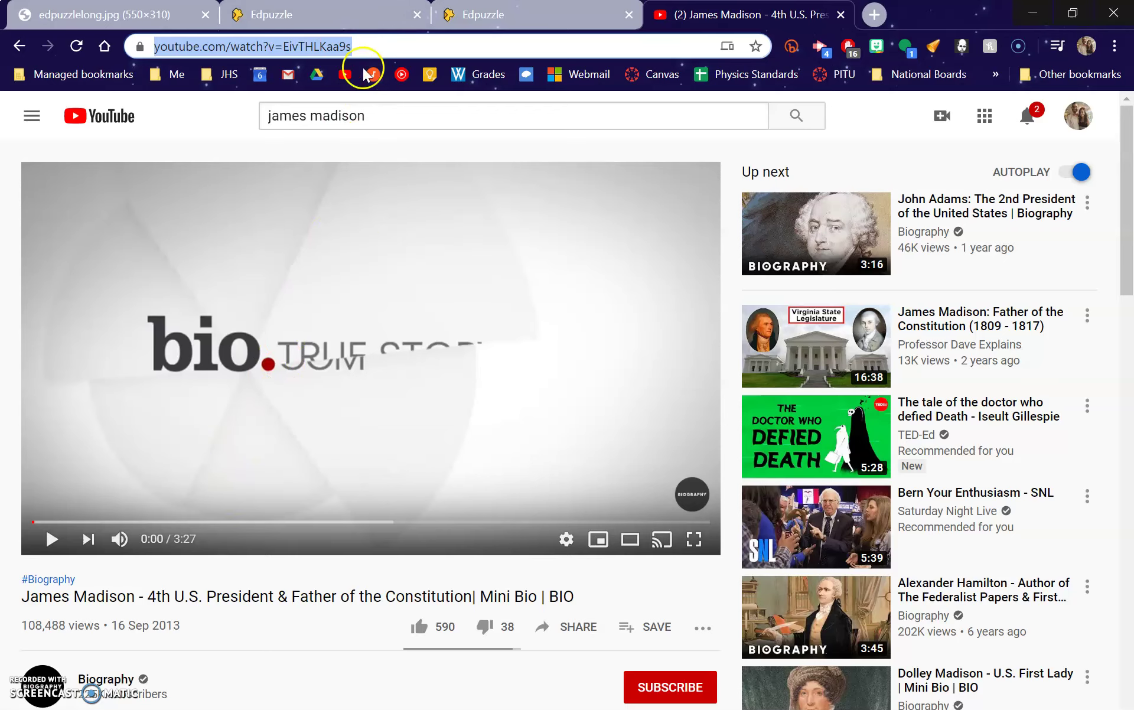
{"action": "left_click", "coordinate": [319, 14]}
{"action": "left_click", "coordinate": [230, 108]}
{"action": "key", "text": "ctrl+v"}
{"action": "key", "text": "Return"}
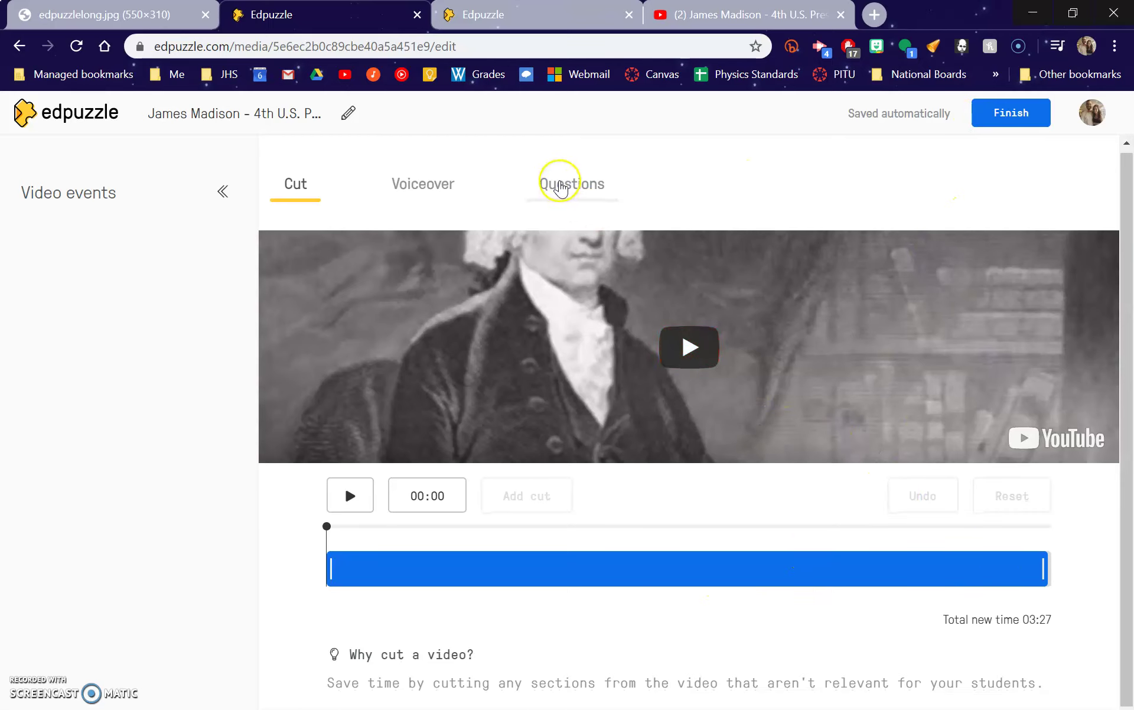
In the Questions section, play the James Madison video and stop it at 00:37
{"action": "left_click", "coordinate": [560, 187]}
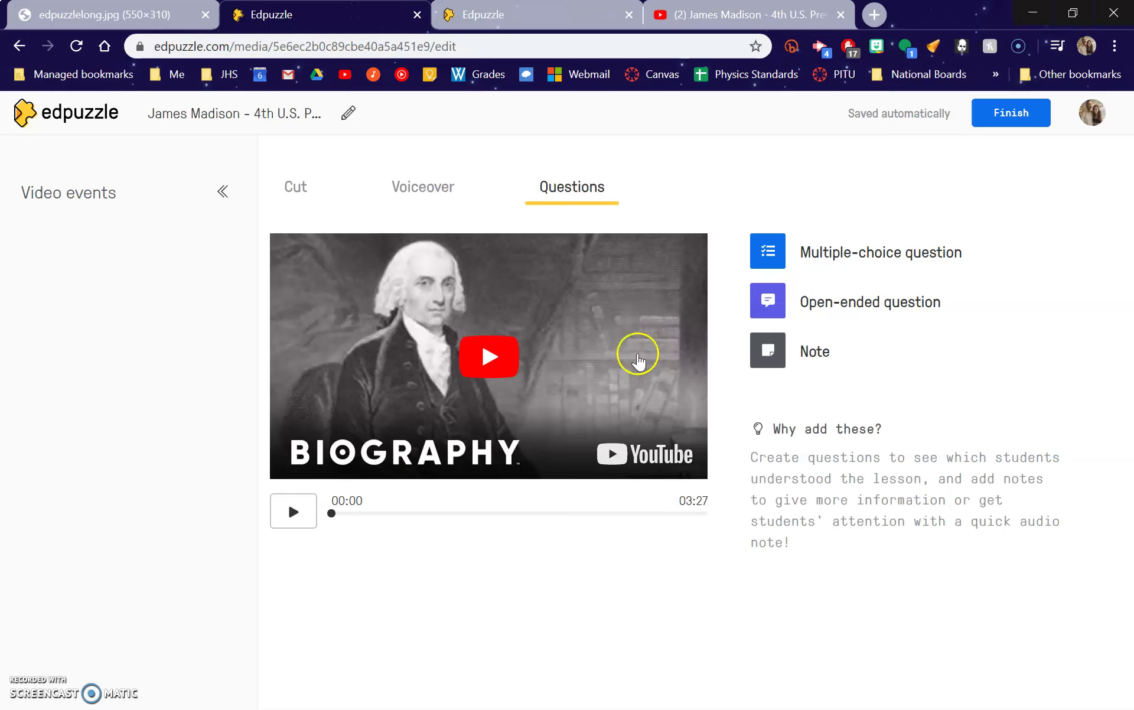
{"action": "left_click", "coordinate": [354, 513]}
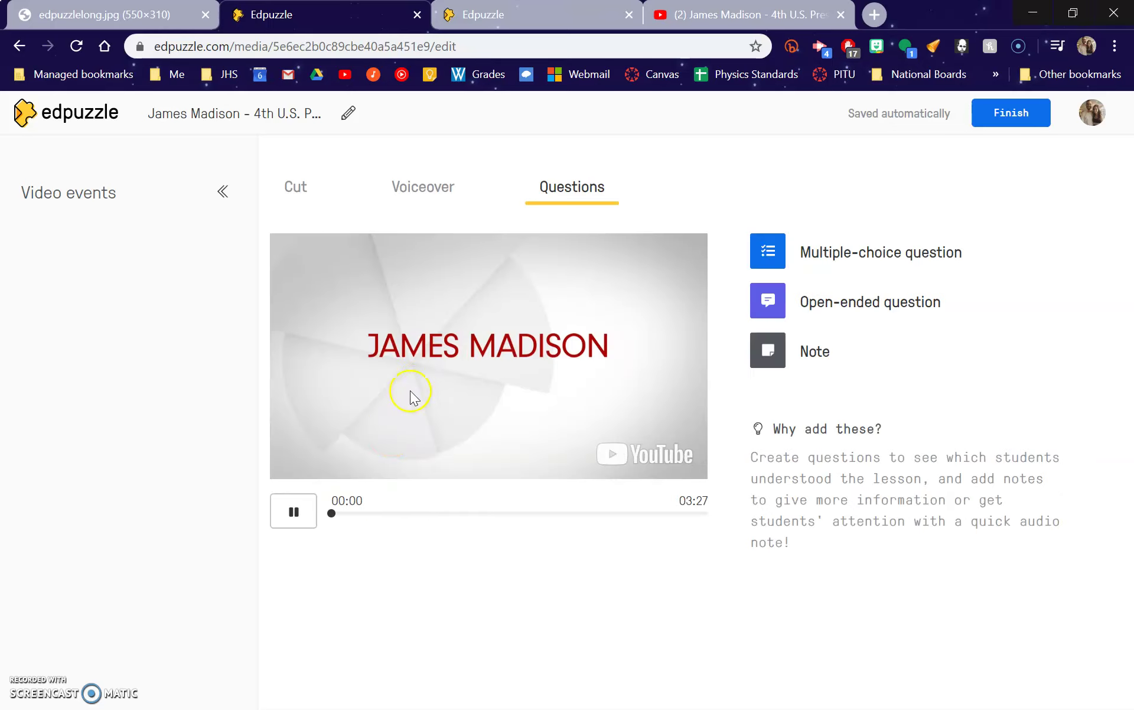
{"action": "left_click_drag", "start_coordinate": [342, 513], "coordinate": [397, 513]}
{"action": "left_click", "coordinate": [422, 421]}
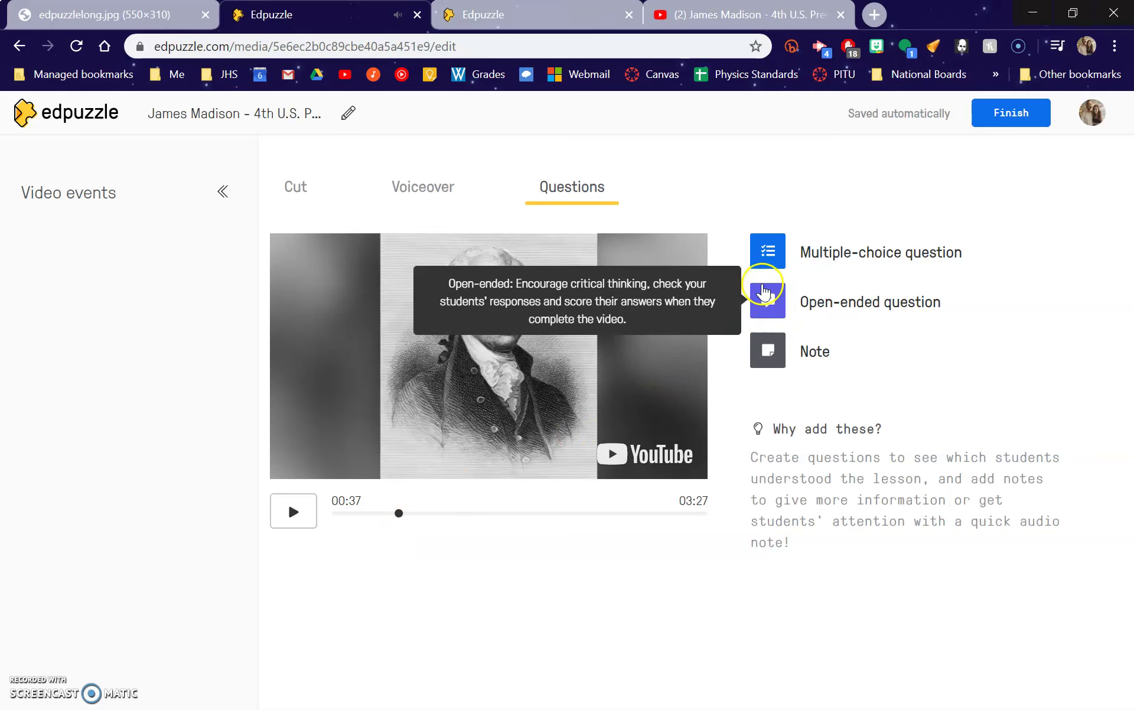
Write multiple-choice question 'who dis' with 'james madison' correct and 'james k polk' wrong
{"action": "left_click", "coordinate": [767, 252]}
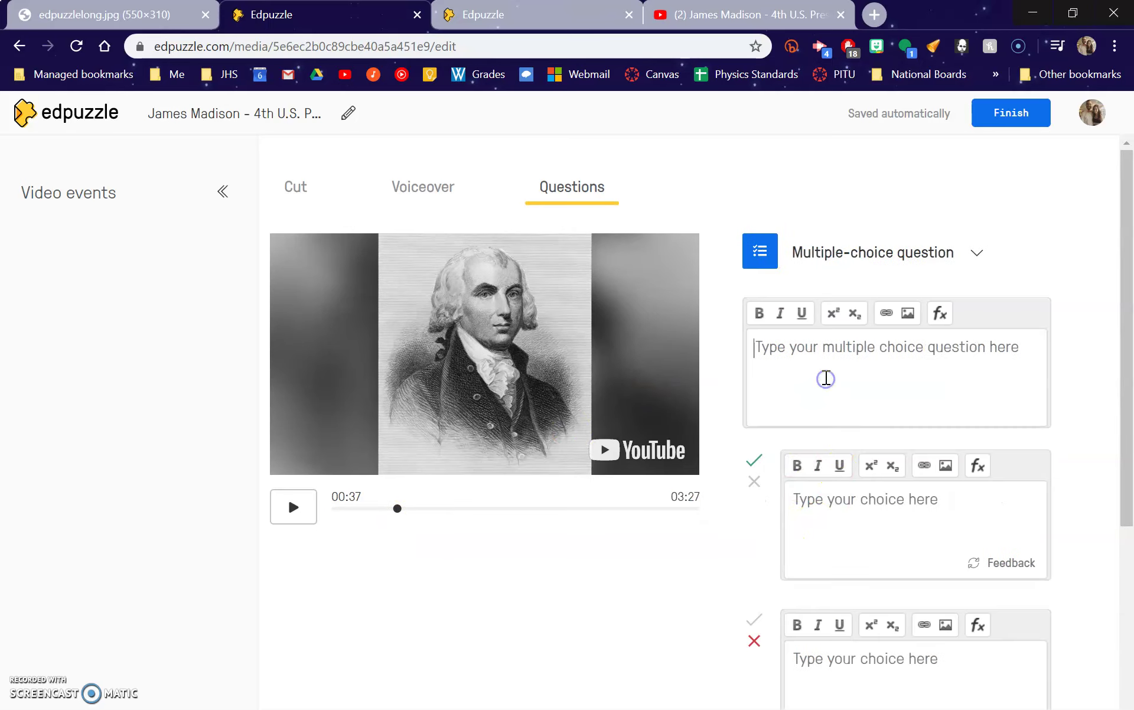
{"action": "type", "text": "who dis"}
{"action": "left_click", "coordinate": [880, 520]}
{"action": "type", "text": "james madison"}
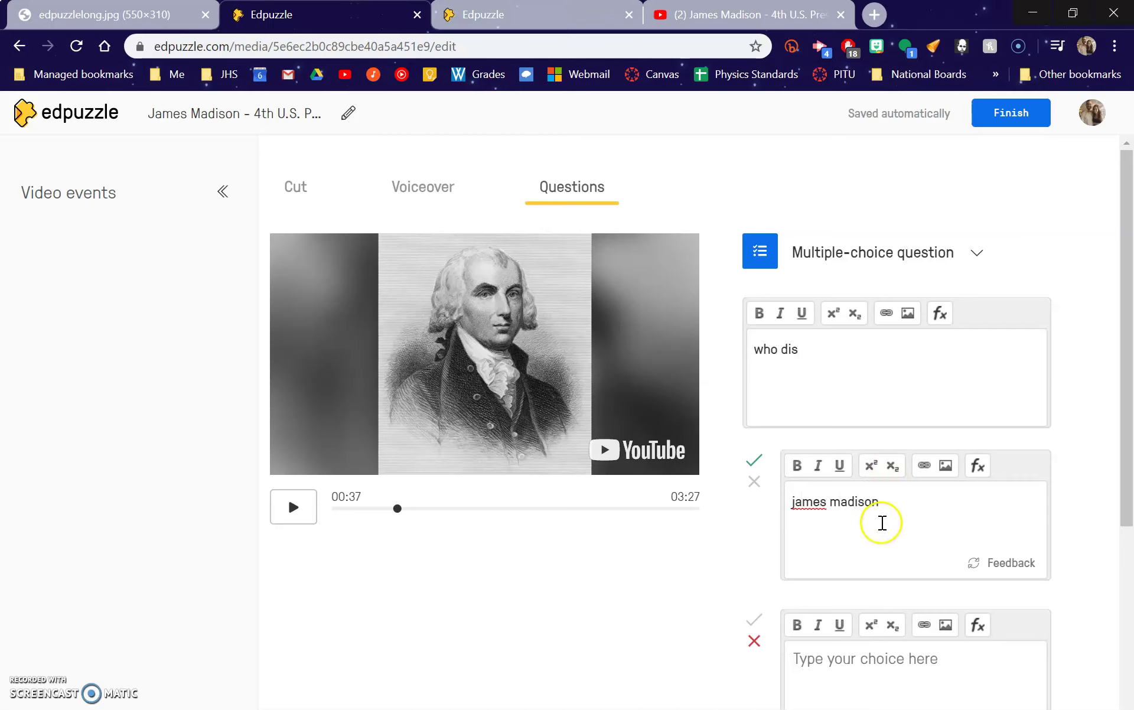
{"action": "scroll", "coordinate": [862, 531], "scroll_direction": "down", "scroll_amount": 1}
{"action": "left_click", "coordinate": [852, 573]}
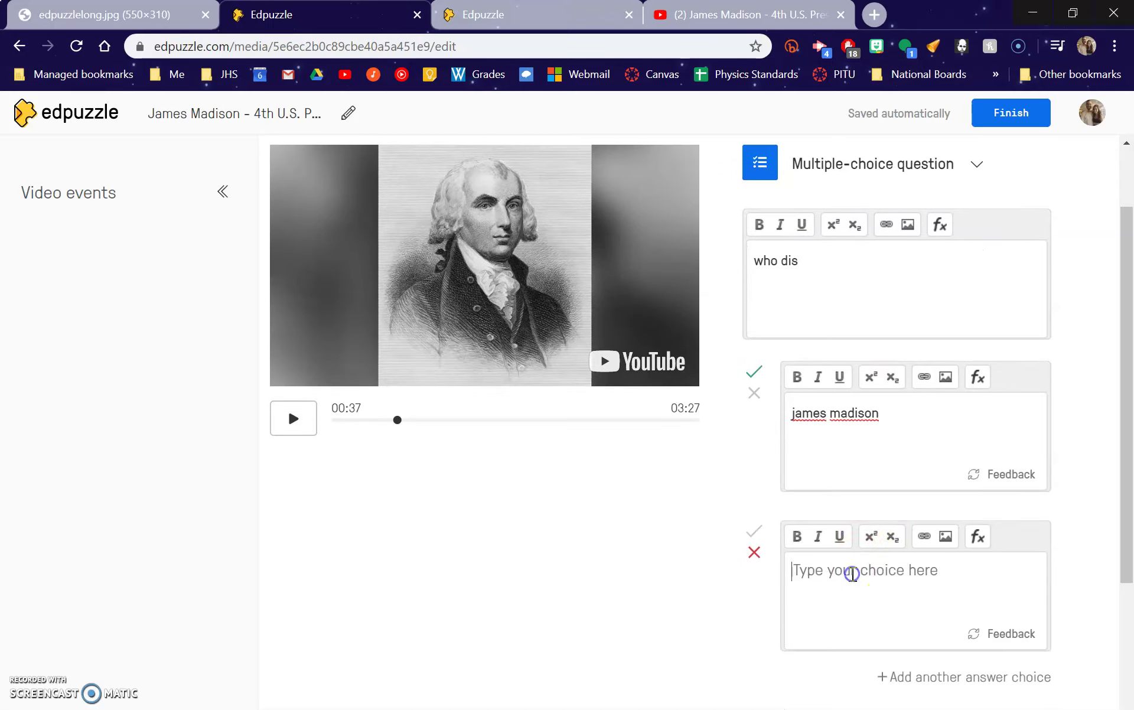
{"action": "type", "text": "james k polk"}
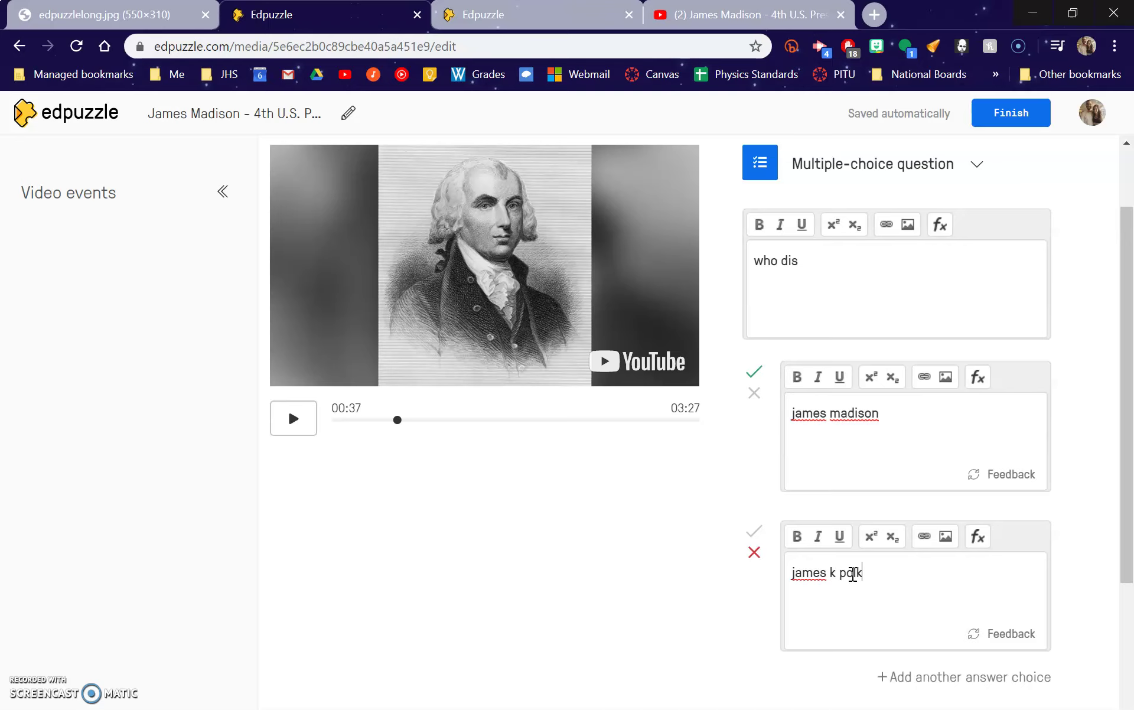
{"action": "scroll", "coordinate": [852, 574], "scroll_direction": "down", "scroll_amount": 3}
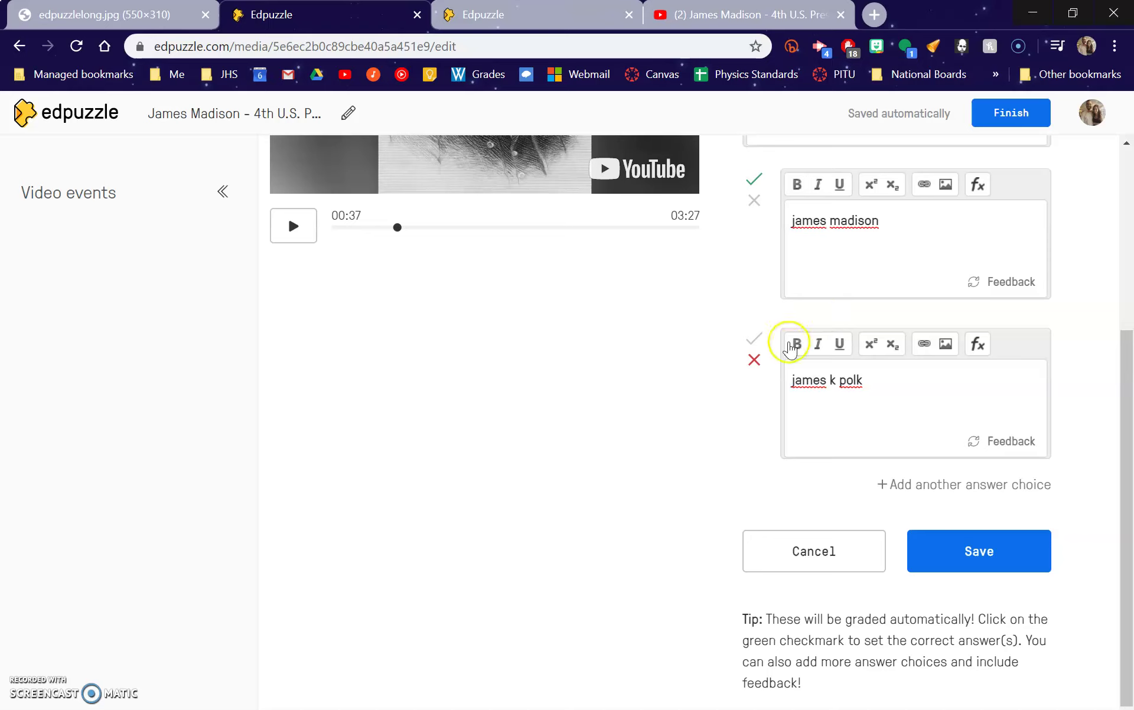
{"action": "left_click", "coordinate": [754, 341]}
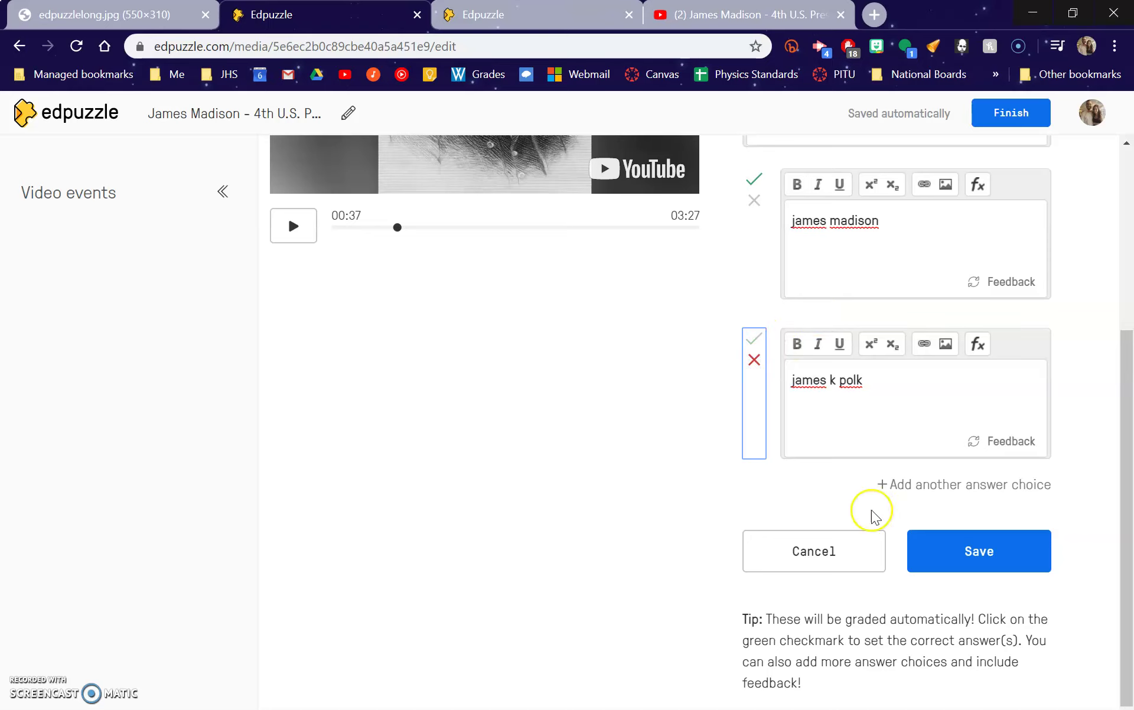
Save the question and preview it from 00:37, continuing past it and then pausing
{"action": "left_click", "coordinate": [948, 542]}
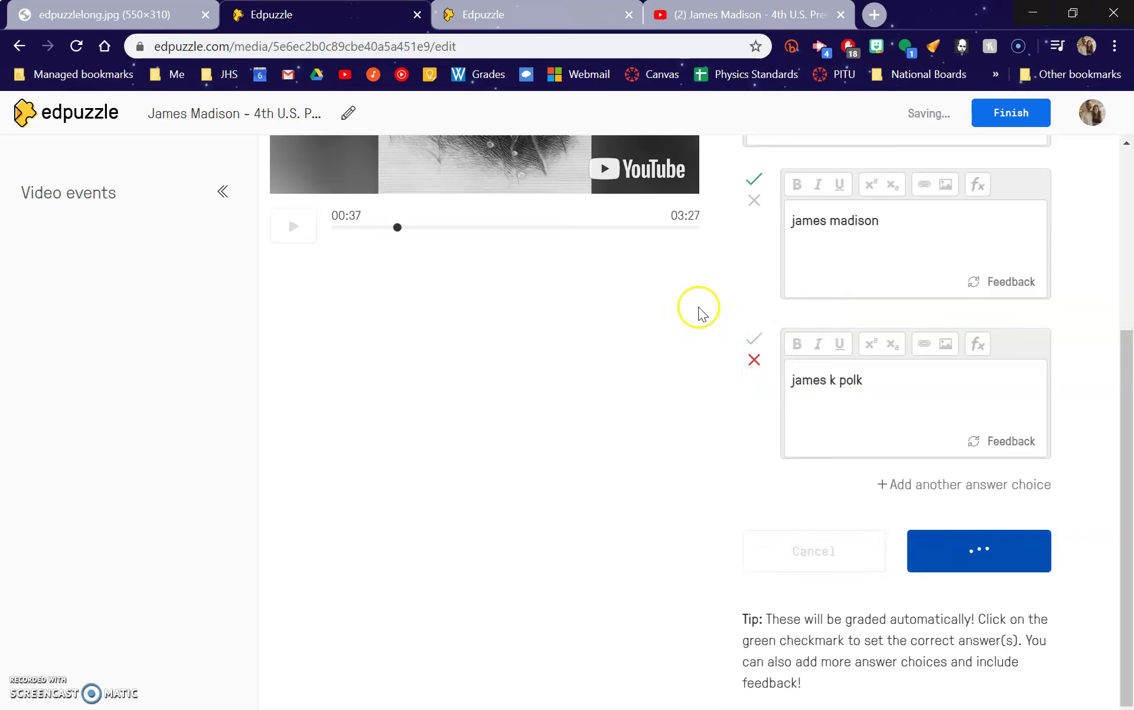
{"action": "left_click", "coordinate": [294, 507]}
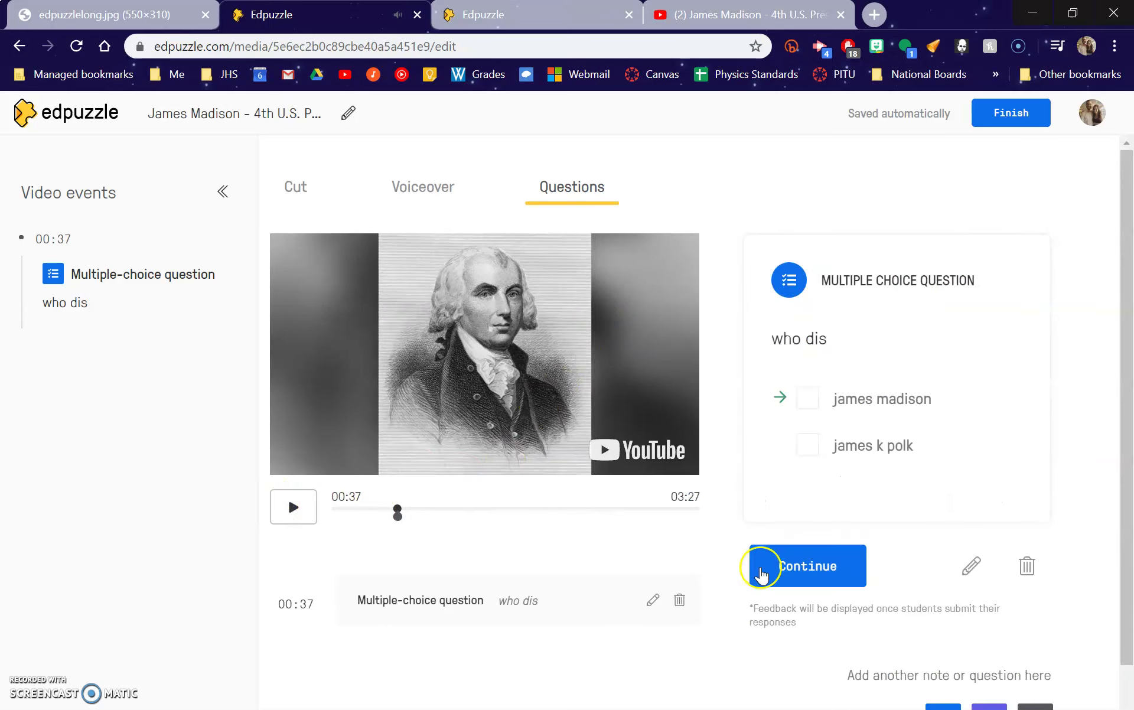
{"action": "left_click", "coordinate": [762, 571]}
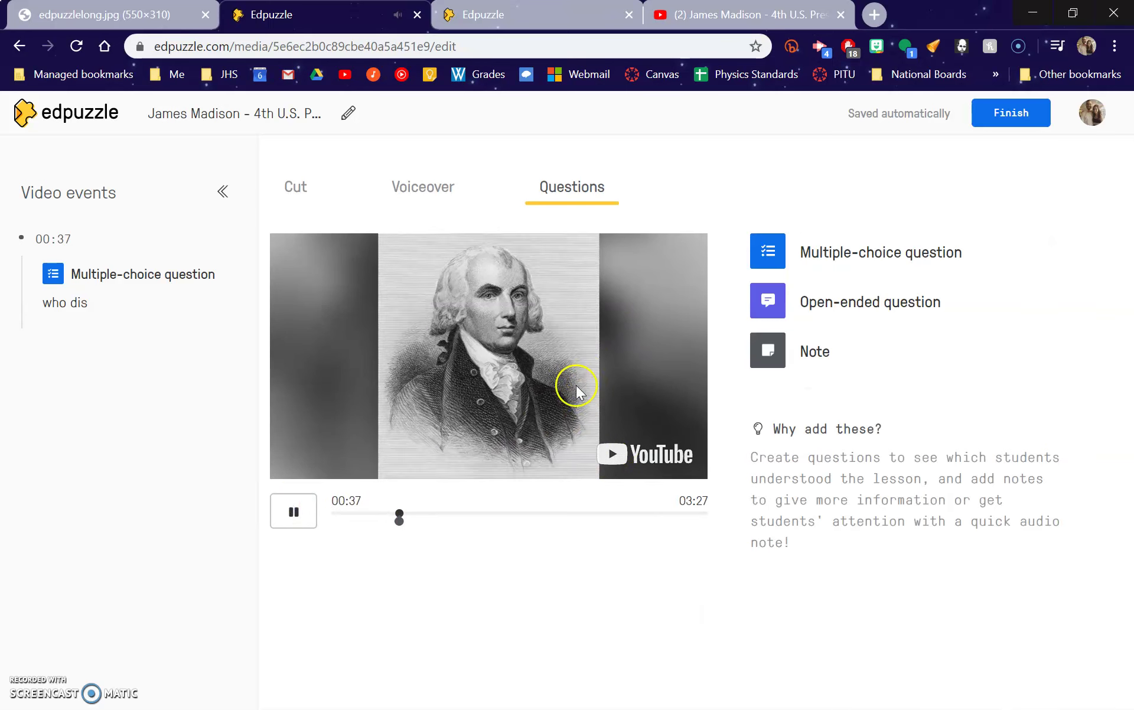
{"action": "left_click", "coordinate": [295, 509]}
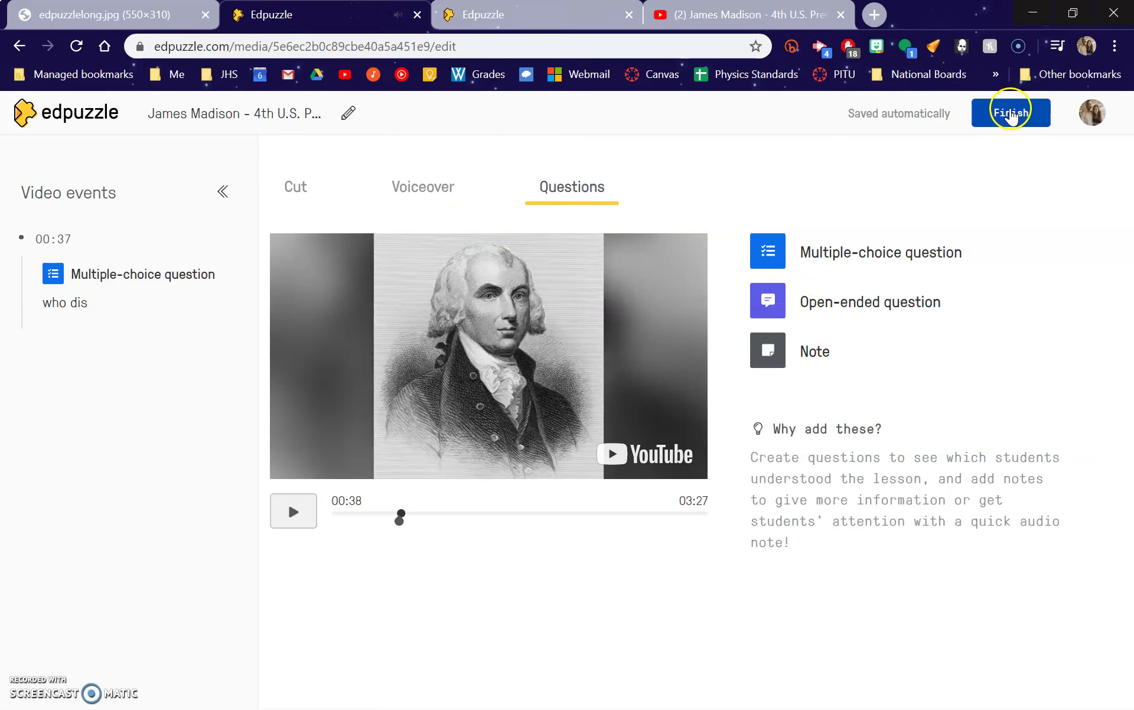
Finish editing and set the video's assignment to the 1st Period US History Class
{"action": "left_click", "coordinate": [1011, 114]}
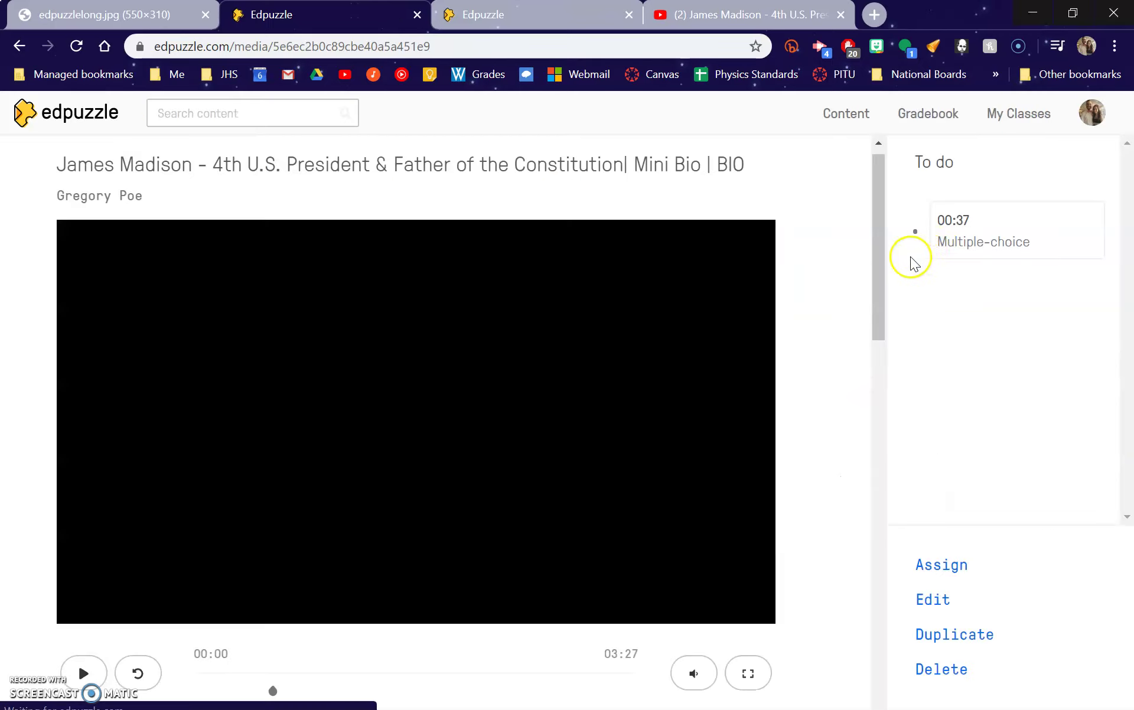
{"action": "scroll", "coordinate": [843, 460], "scroll_direction": "down", "scroll_amount": 3}
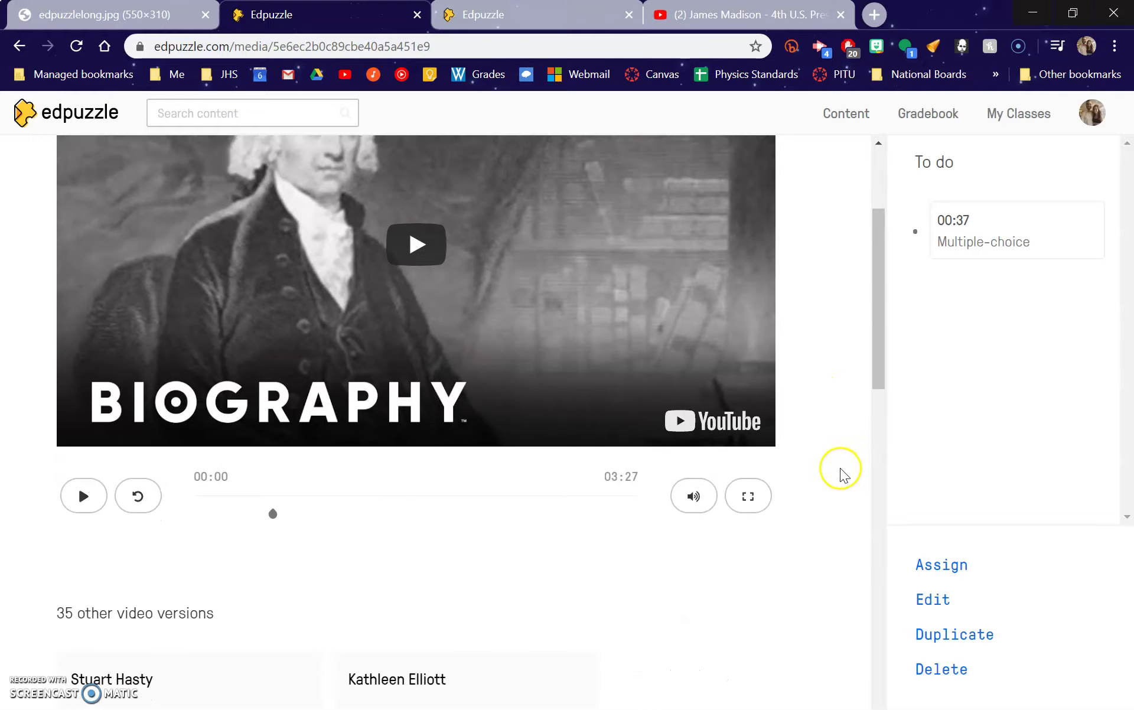
{"action": "scroll", "coordinate": [514, 547], "scroll_direction": "down", "scroll_amount": 3}
{"action": "scroll", "coordinate": [767, 508], "scroll_direction": "up", "scroll_amount": 6}
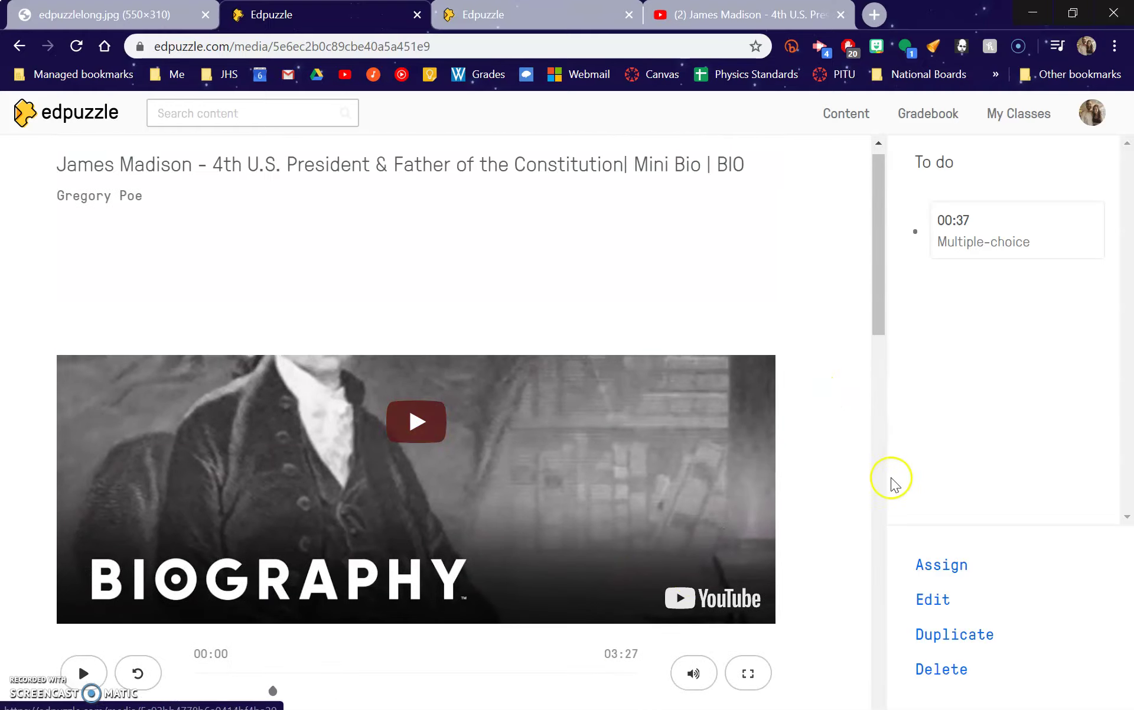
{"action": "left_click", "coordinate": [950, 564]}
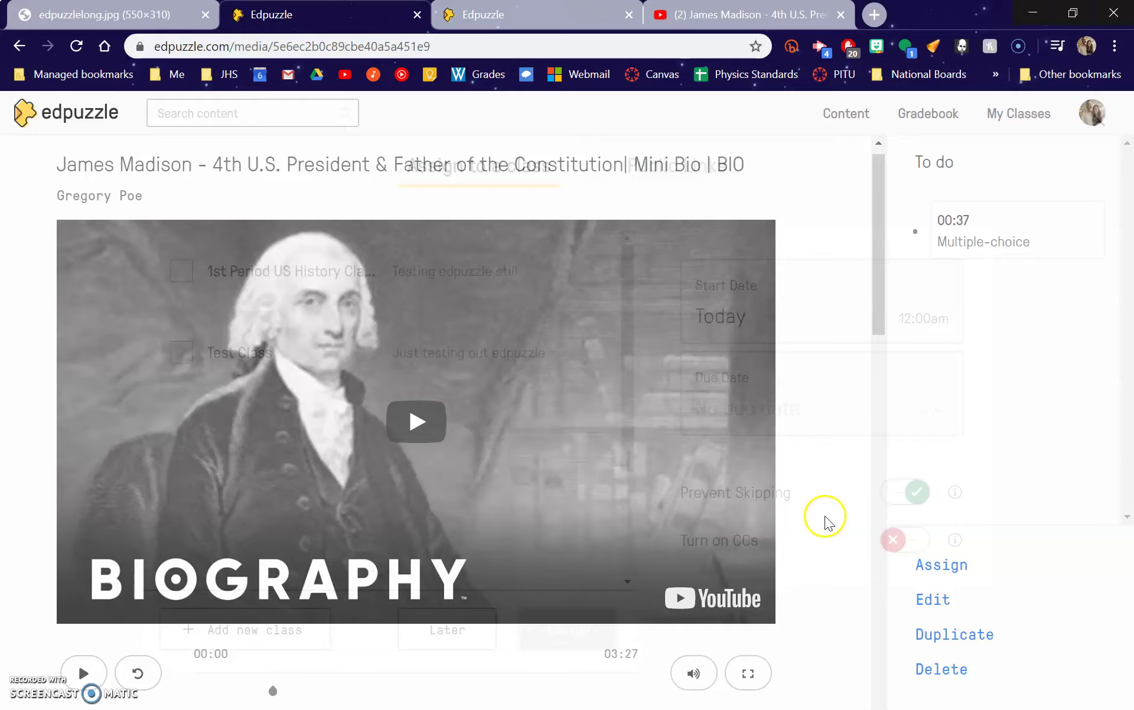
{"action": "left_click", "coordinate": [180, 270]}
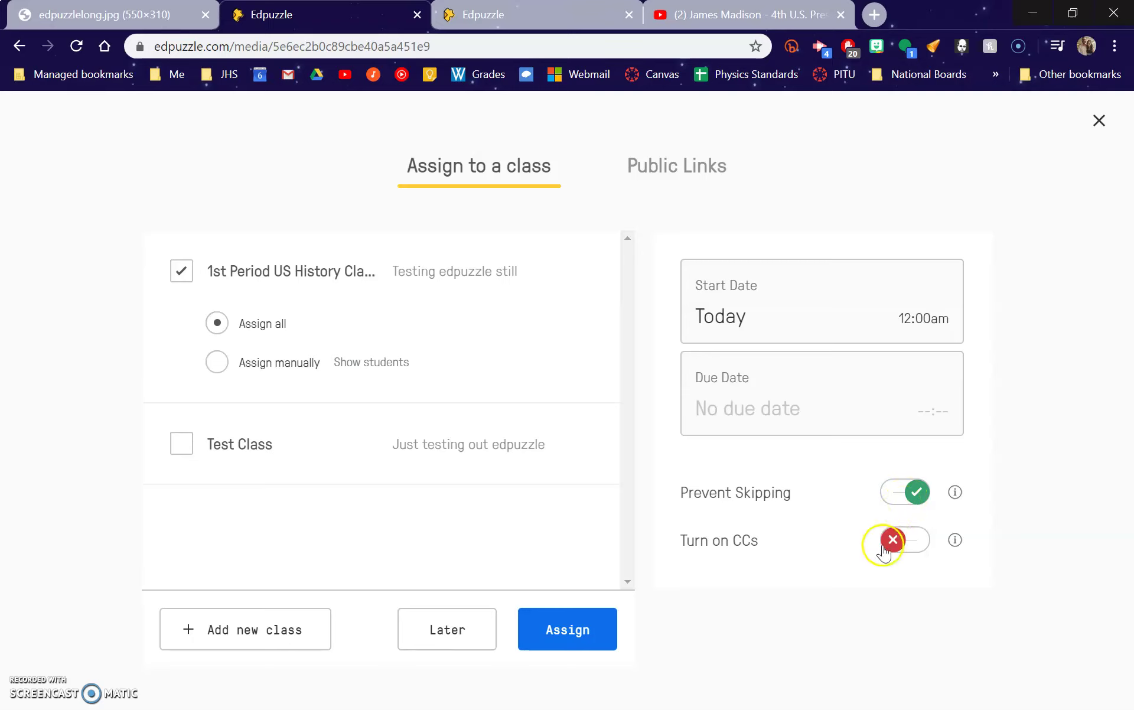
Assign the video, then open the James Madison assignment in the student's browser
{"action": "left_click", "coordinate": [567, 632]}
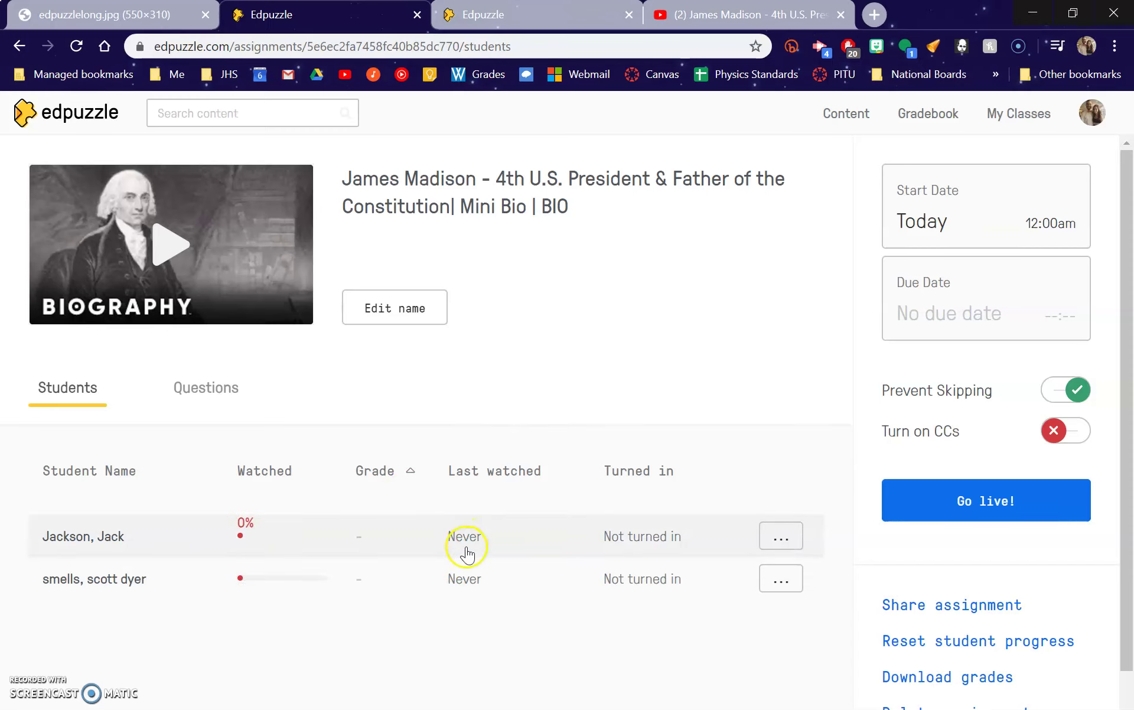
{"action": "key", "text": "alt+Tab"}
{"action": "key", "text": "alt+Tab"}
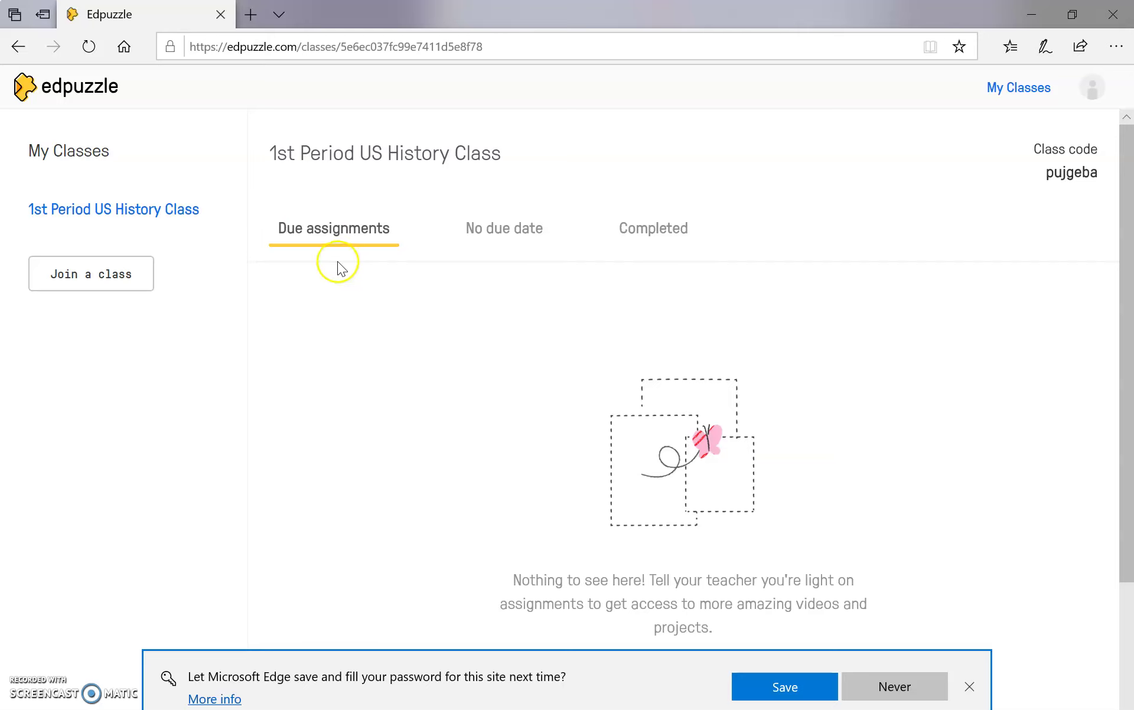
{"action": "left_click", "coordinate": [99, 52]}
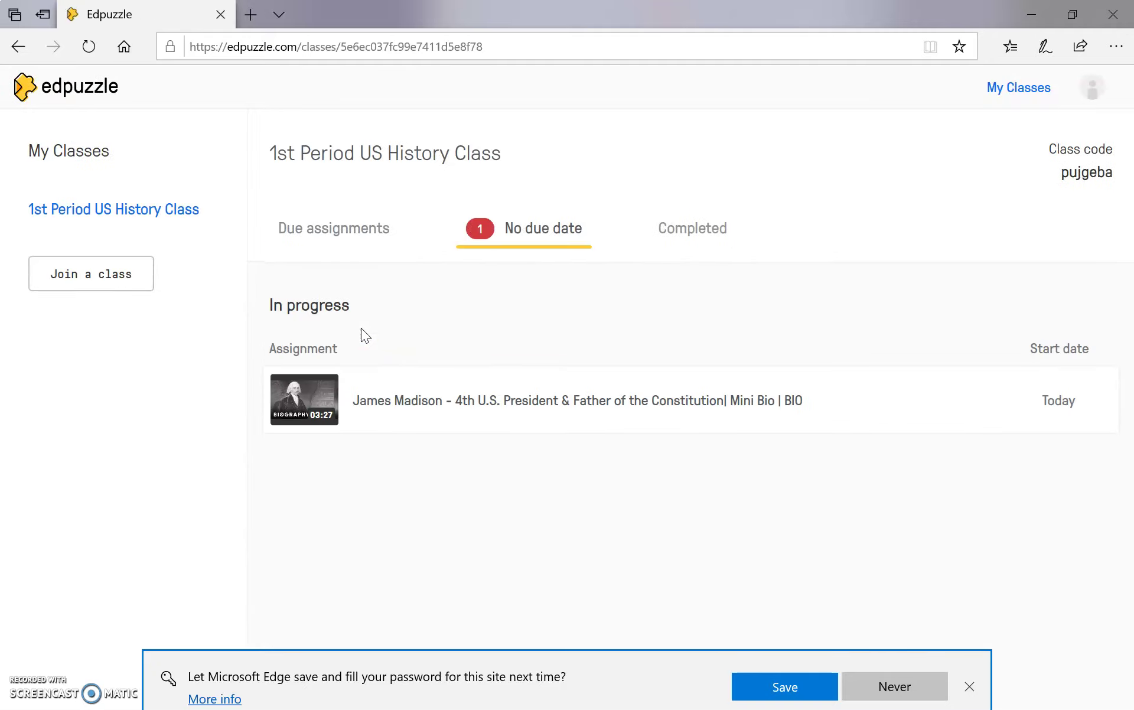
{"action": "left_click", "coordinate": [448, 398]}
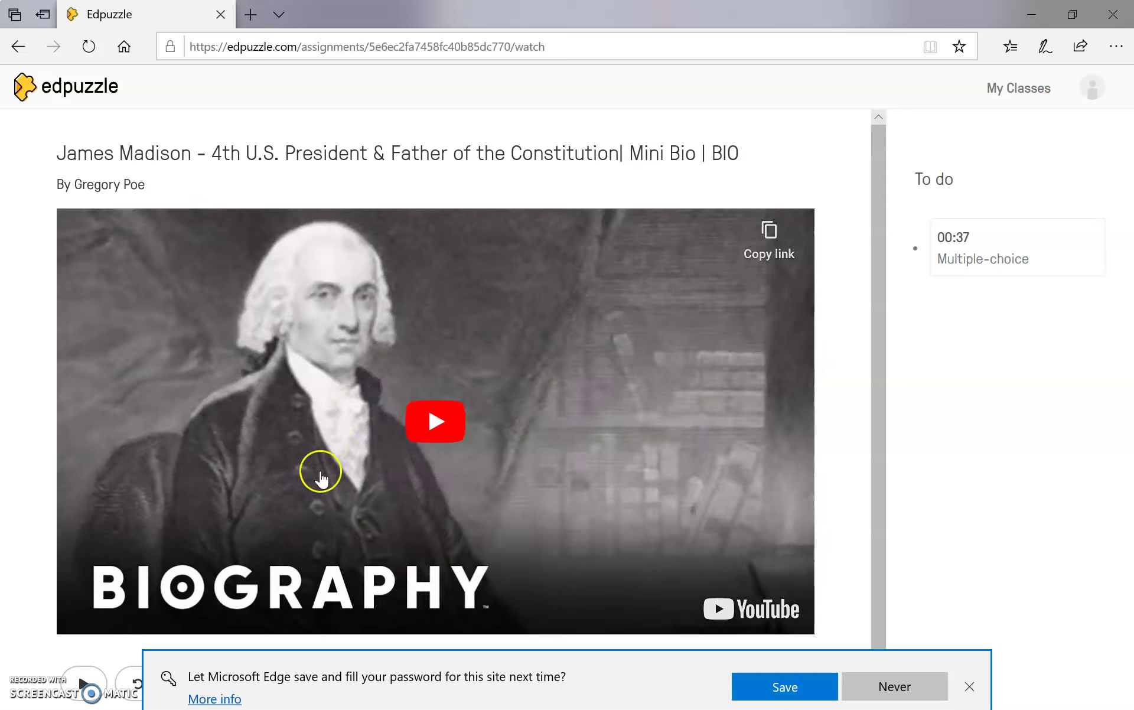
Play it as a student, confirm skipping ahead is blocked, pause, and return to the teacher window
{"action": "left_click", "coordinate": [452, 416]}
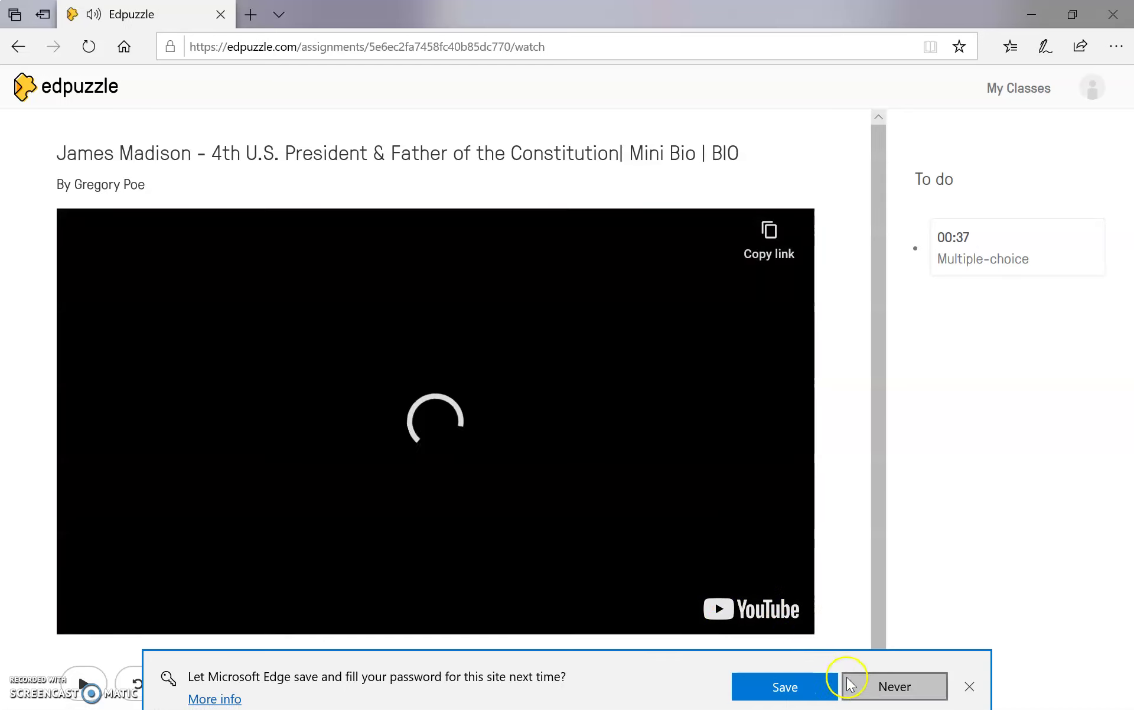
{"action": "left_click", "coordinate": [856, 685]}
{"action": "scroll", "coordinate": [320, 638], "scroll_direction": "down", "scroll_amount": 1}
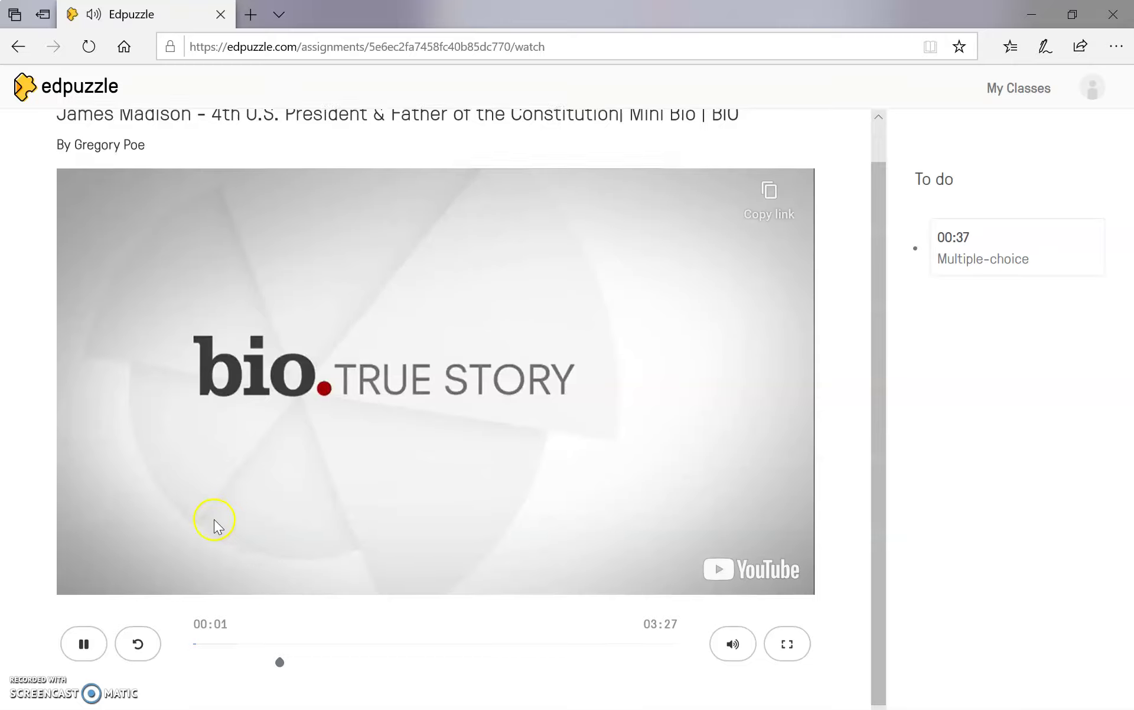
{"action": "left_click", "coordinate": [272, 645]}
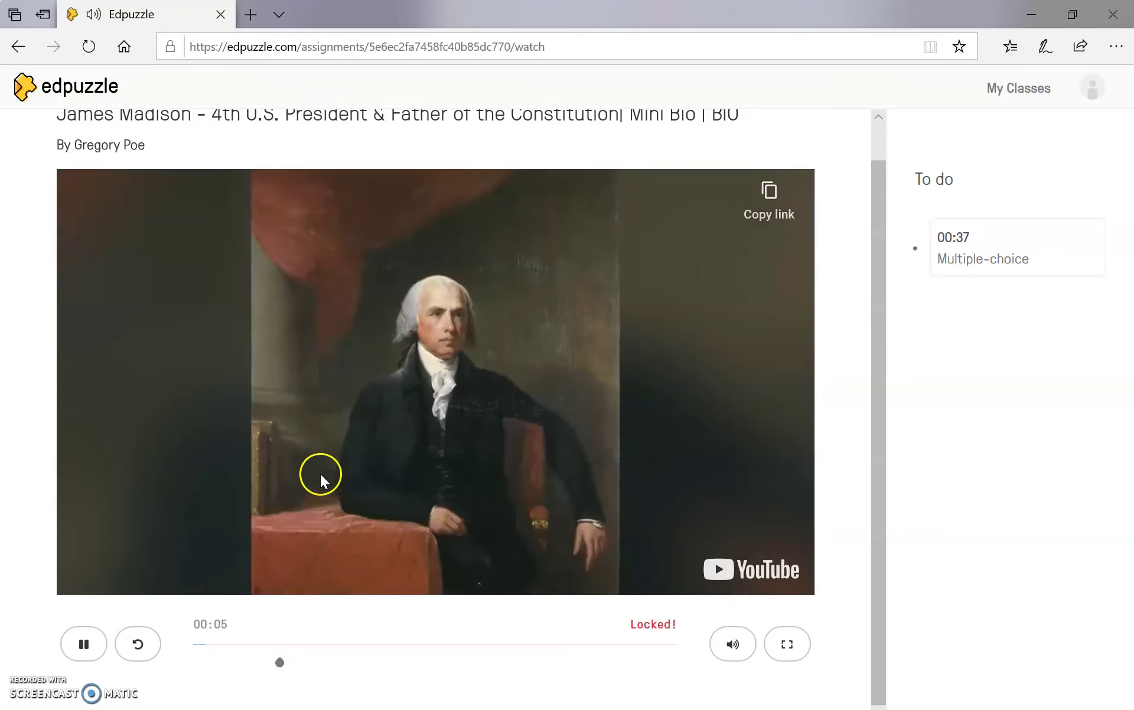
{"action": "left_click", "coordinate": [80, 641]}
{"action": "key", "text": "alt+Tab"}
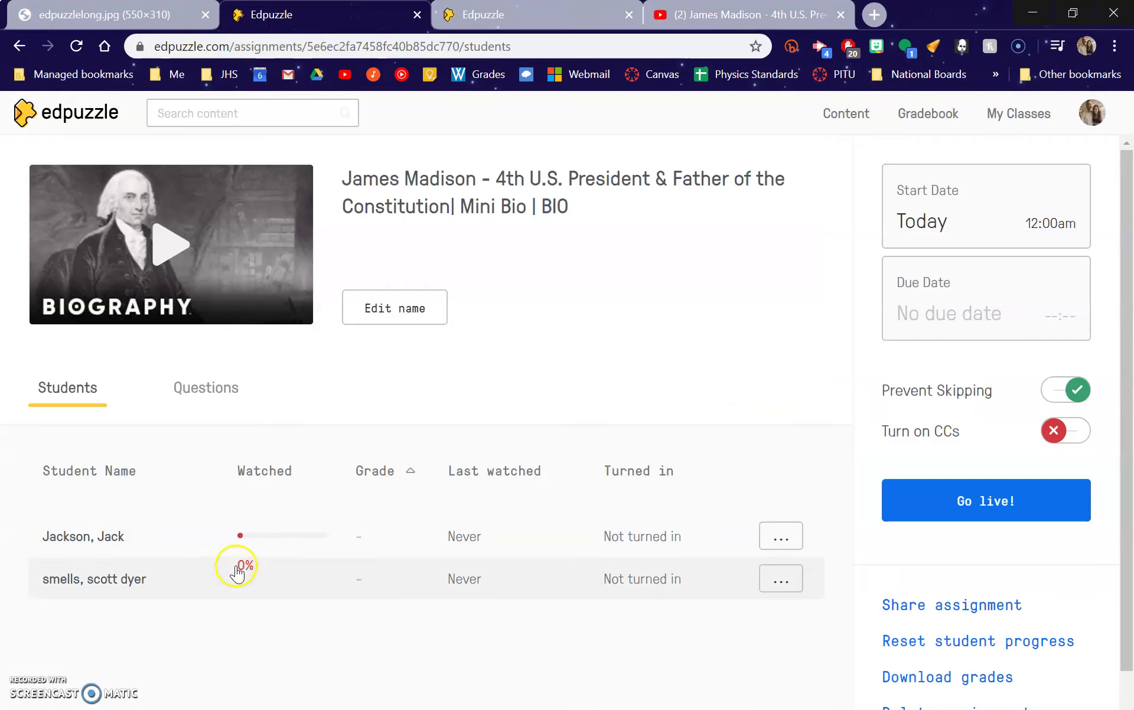
{"action": "key", "text": "alt+Tab"}
{"action": "left_click", "coordinate": [85, 645]}
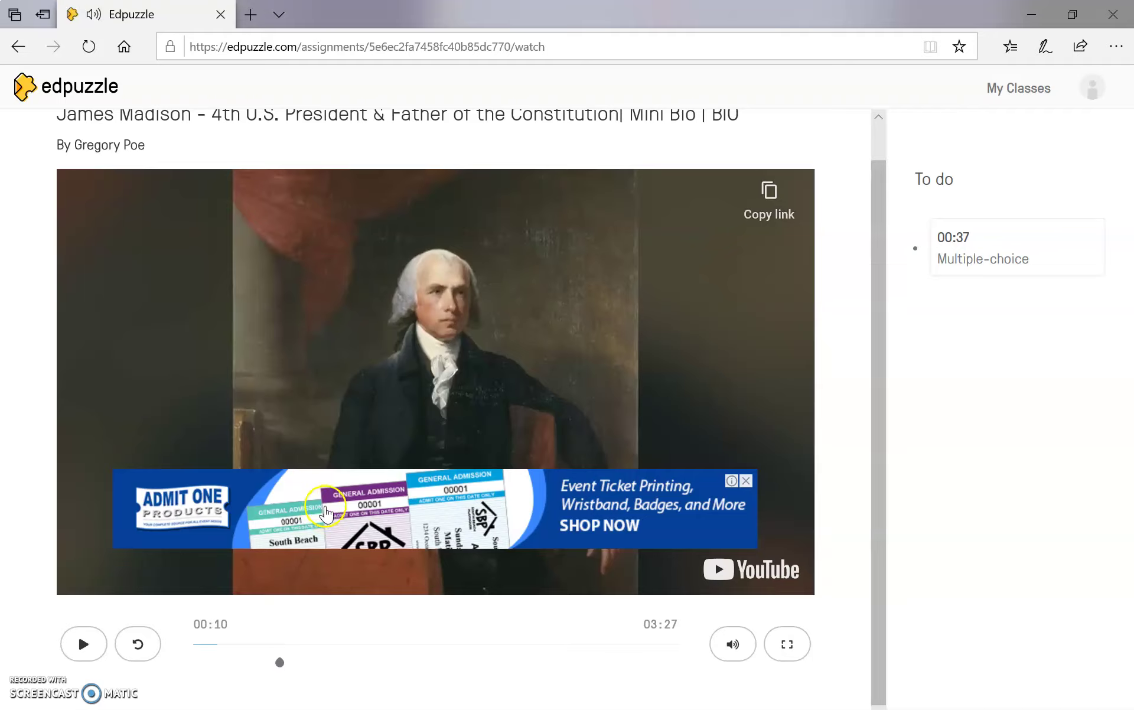
{"action": "key", "text": "alt+Tab"}
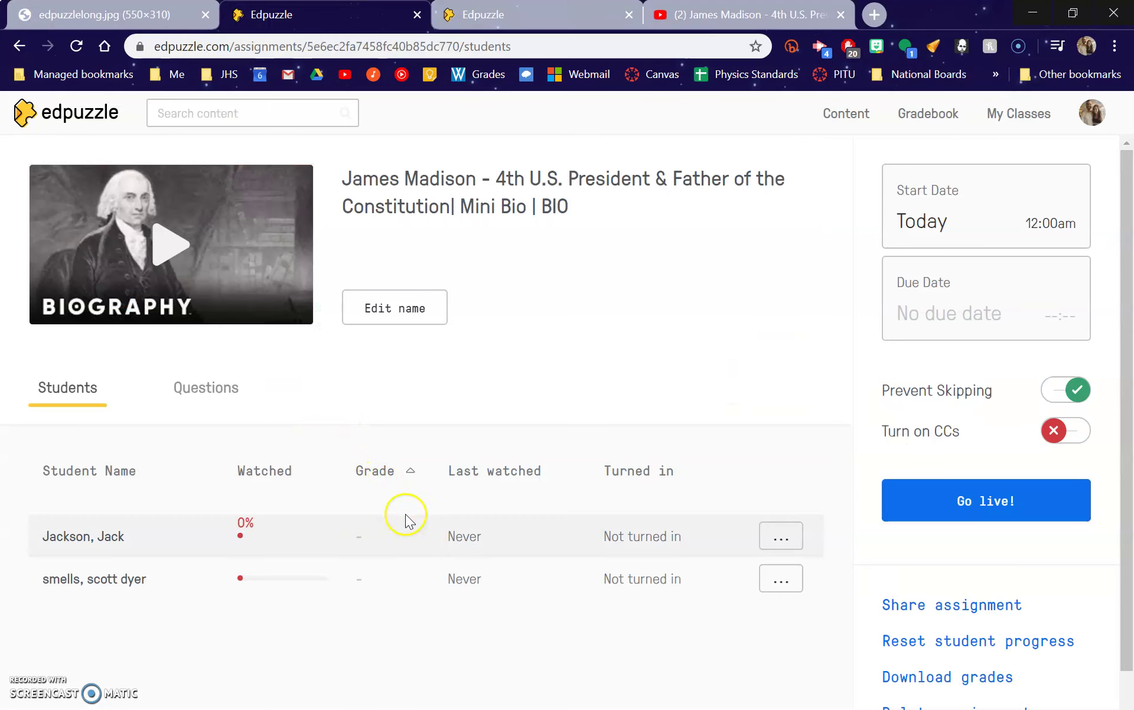
{"action": "mouse_move", "coordinate": [243, 581]}
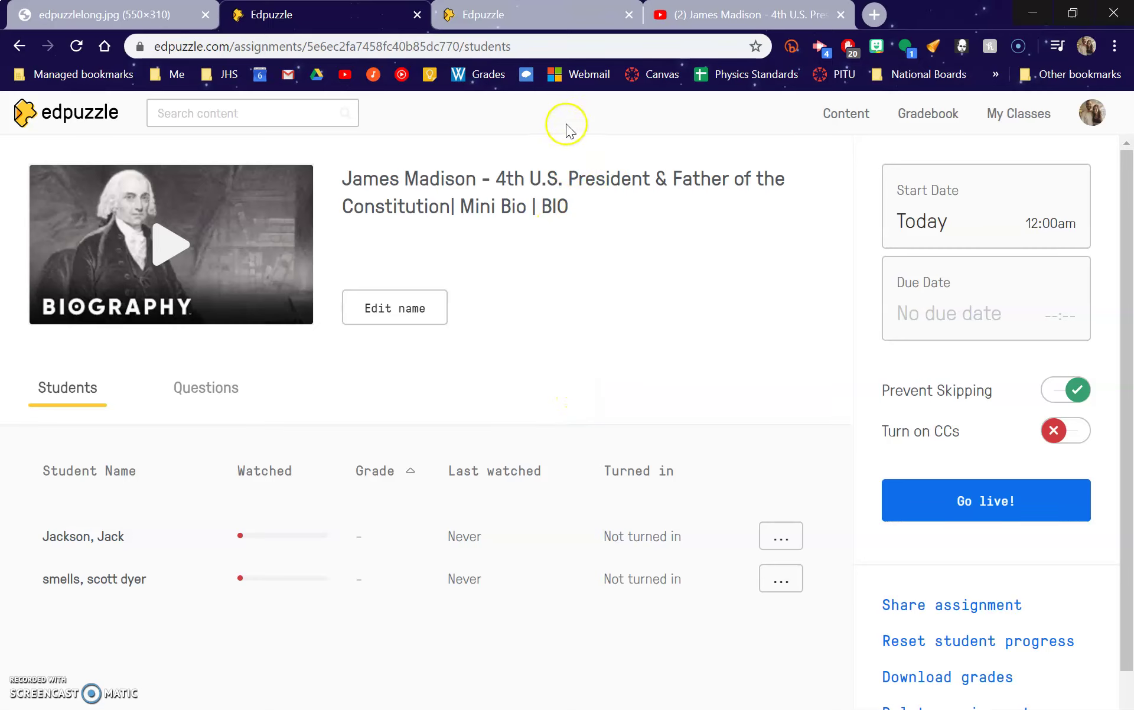
{"action": "left_click", "coordinate": [558, 11]}
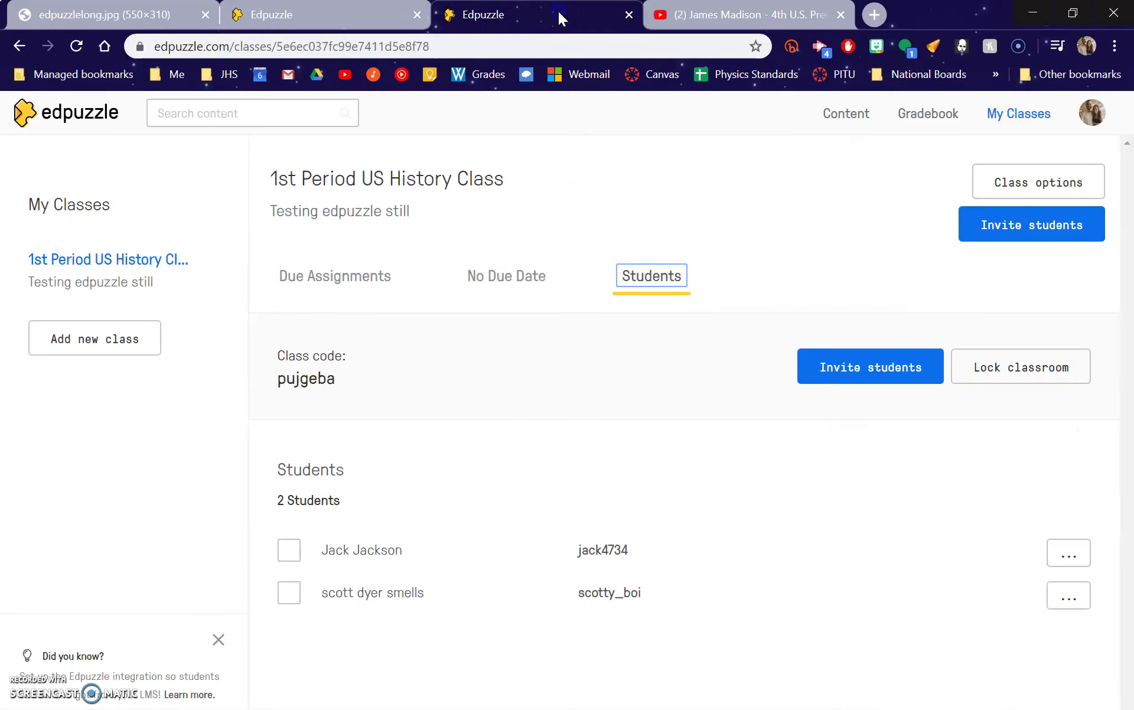
{"action": "left_click", "coordinate": [335, 13]}
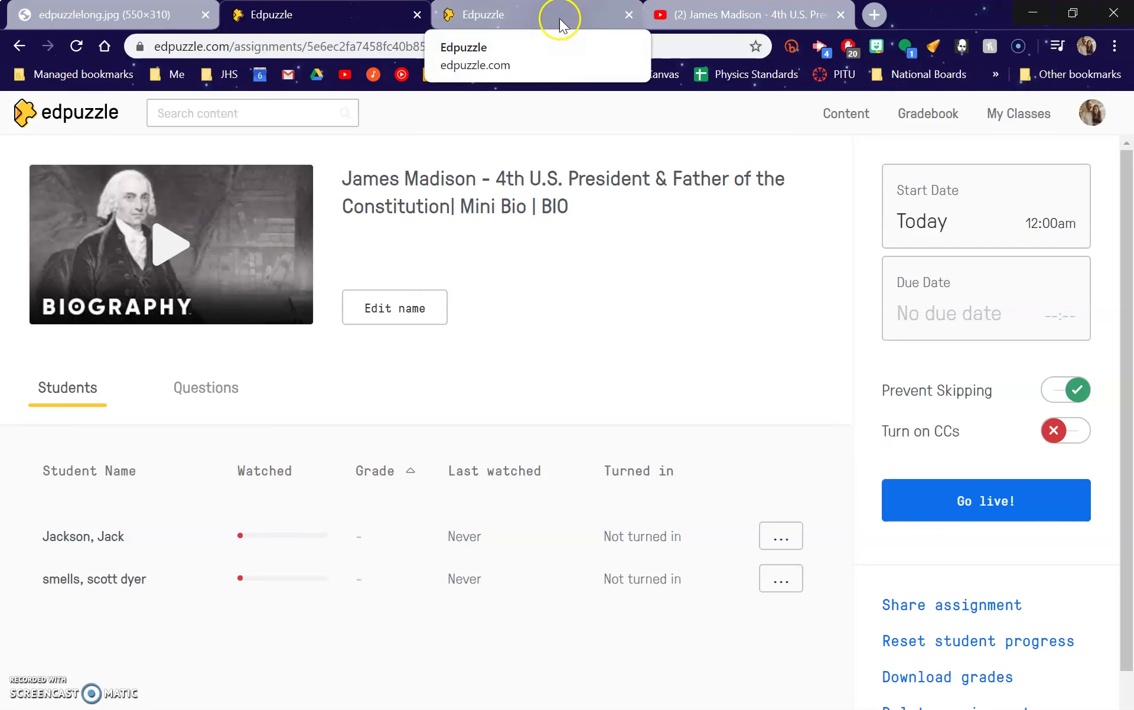